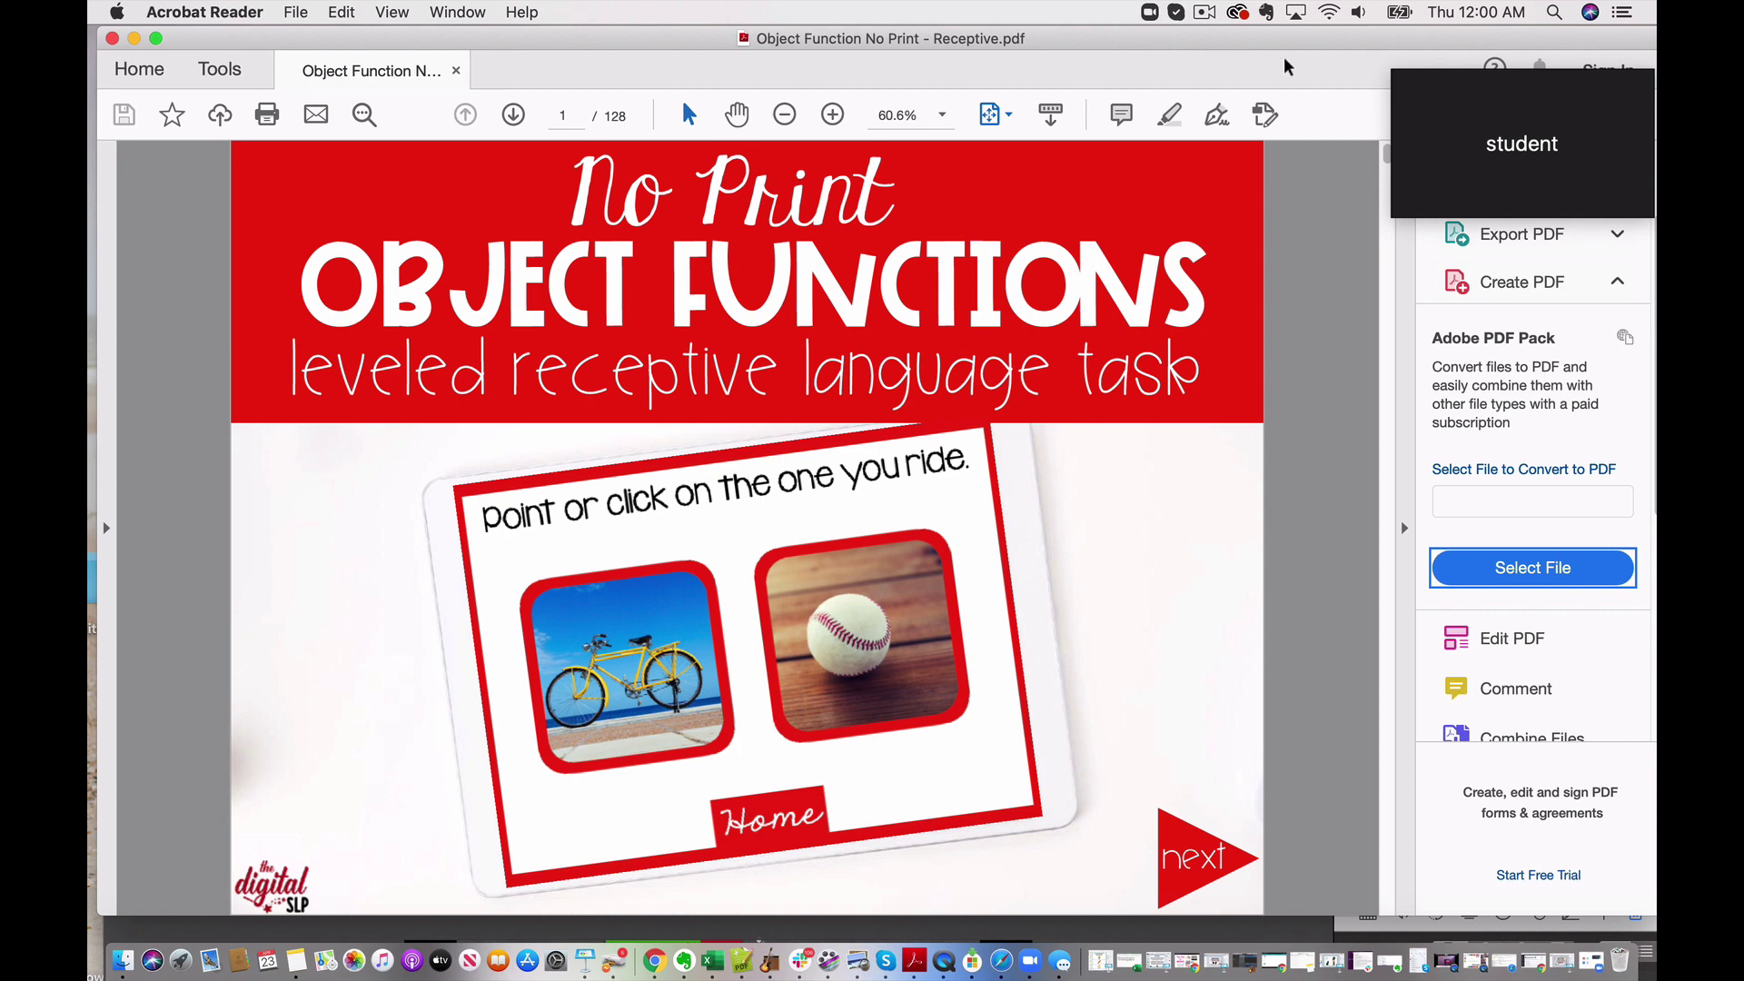
- Collapse and re-expand the participant video tile a few times
{"action": "mouse_move", "coordinate": [1461, 117]}
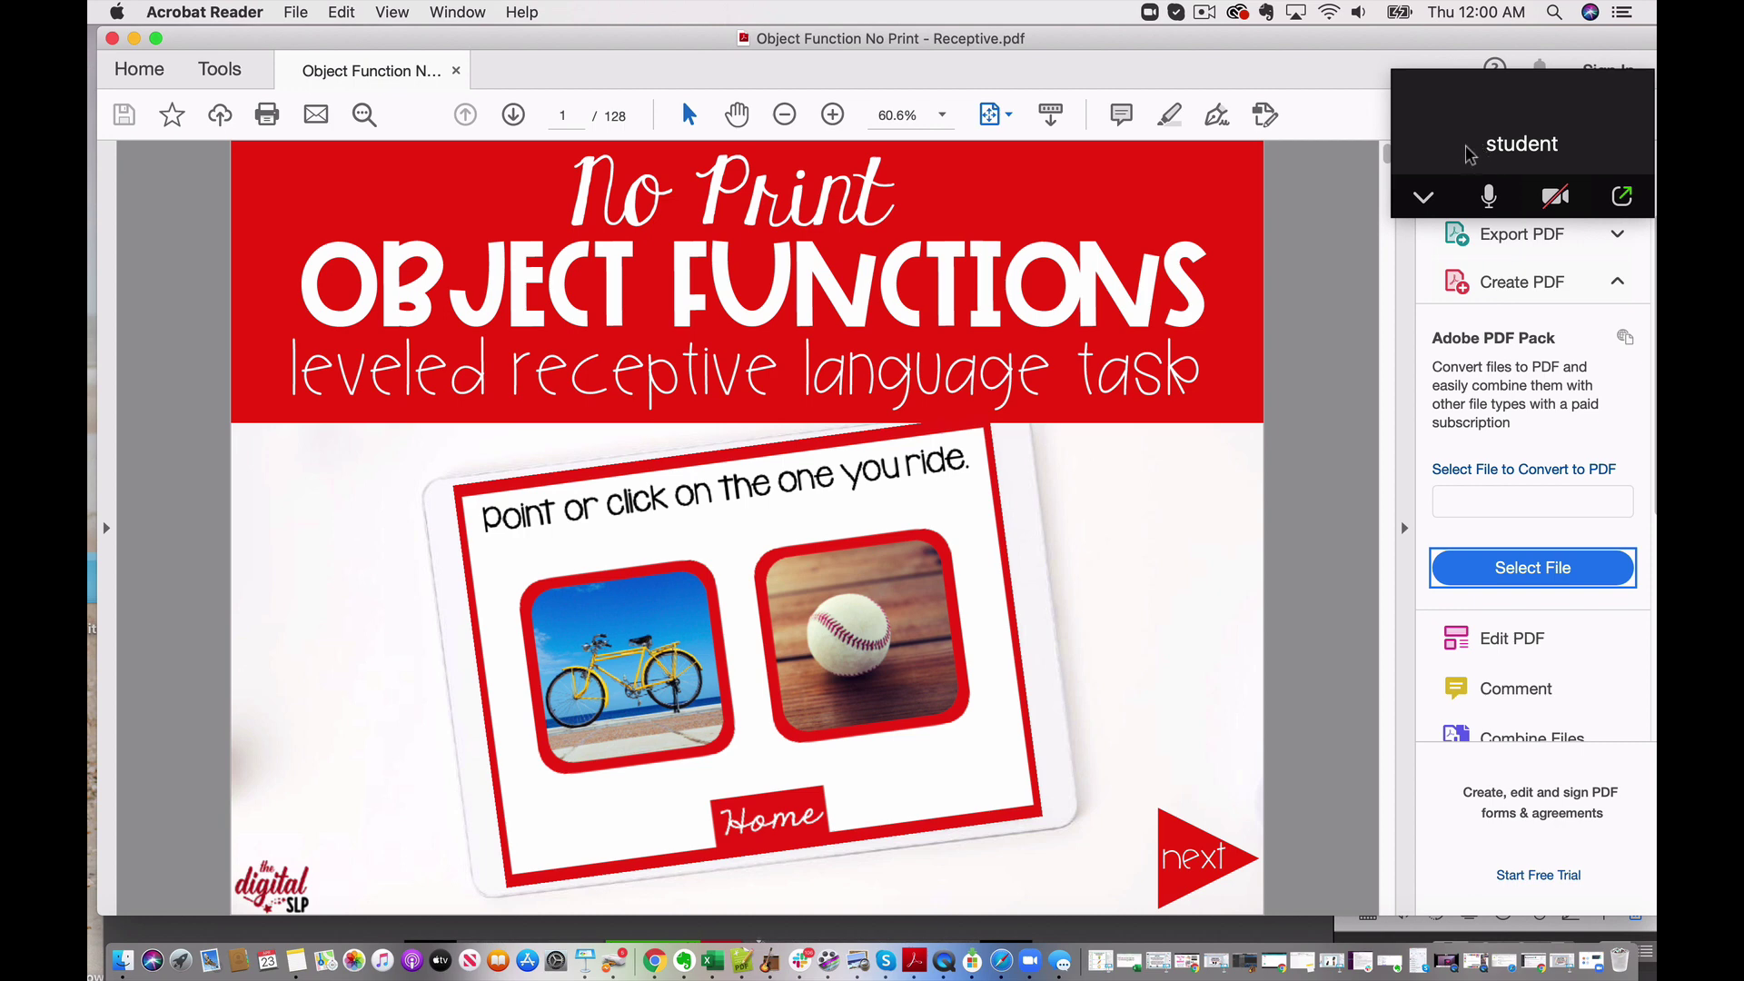
{"action": "left_click", "coordinate": [1424, 199]}
{"action": "left_click", "coordinate": [1423, 199]}
{"action": "left_click", "coordinate": [1424, 199]}
{"action": "left_click", "coordinate": [1424, 199]}
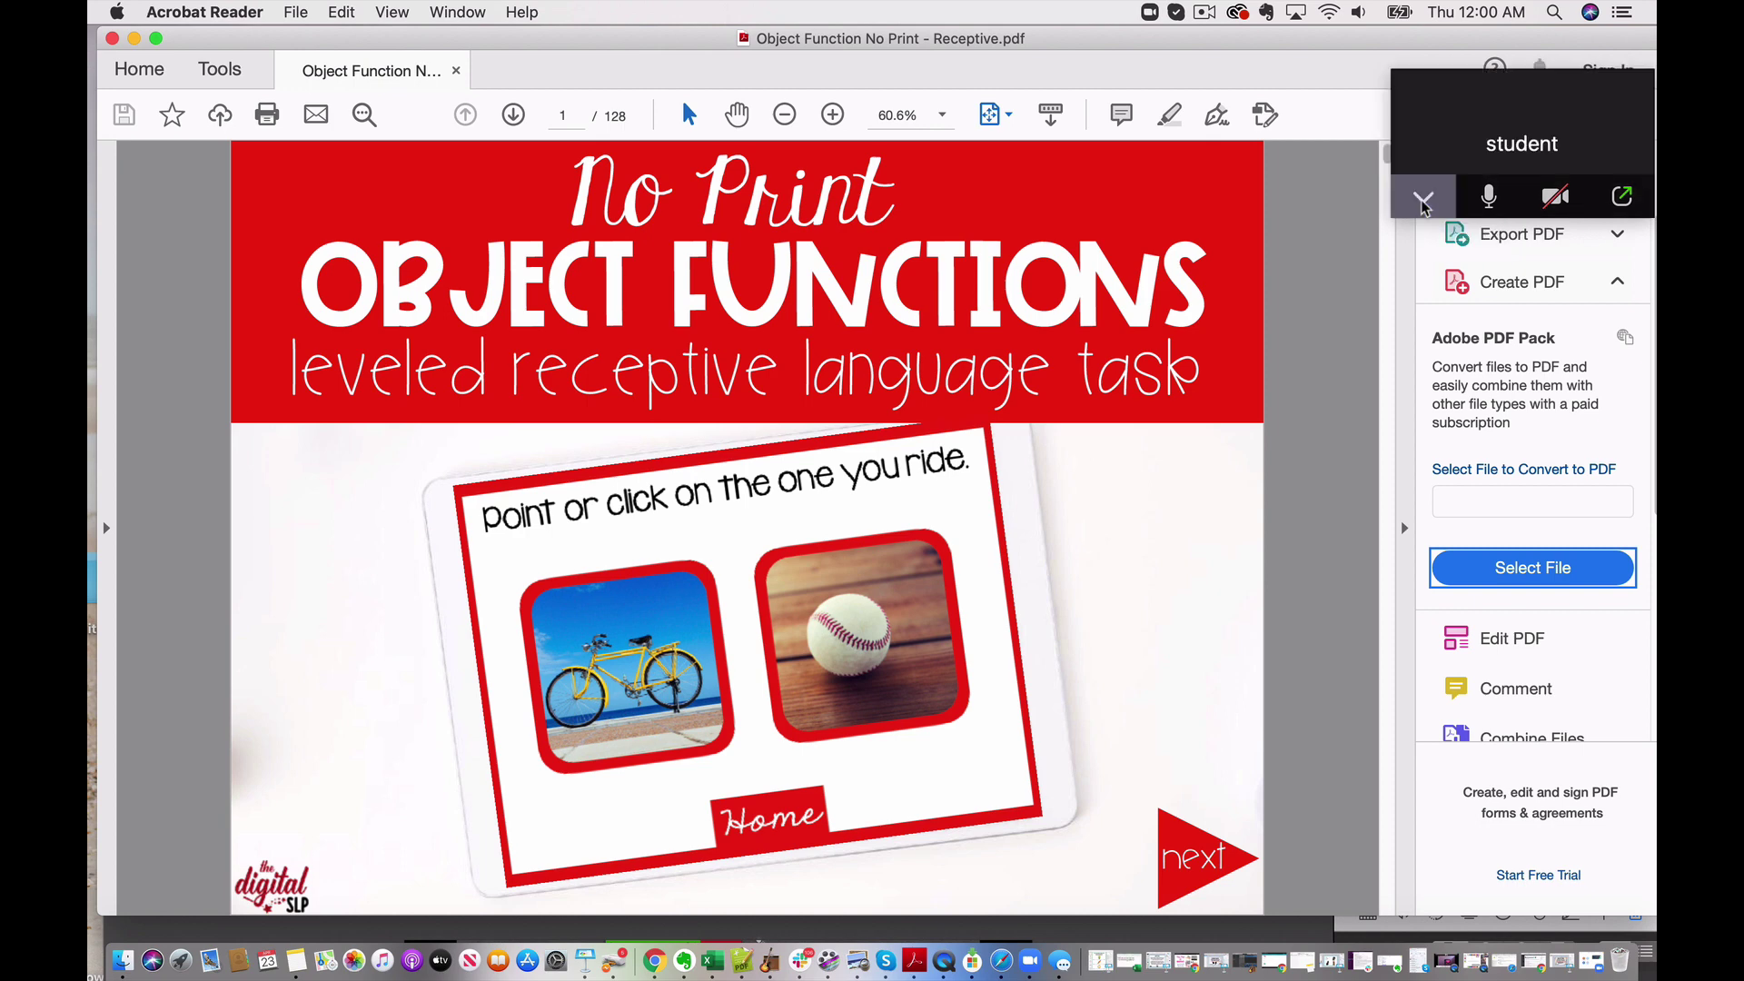
- Leave minimal video and share the Acrobat Reader window with the meeting
{"action": "left_click", "coordinate": [1615, 208]}
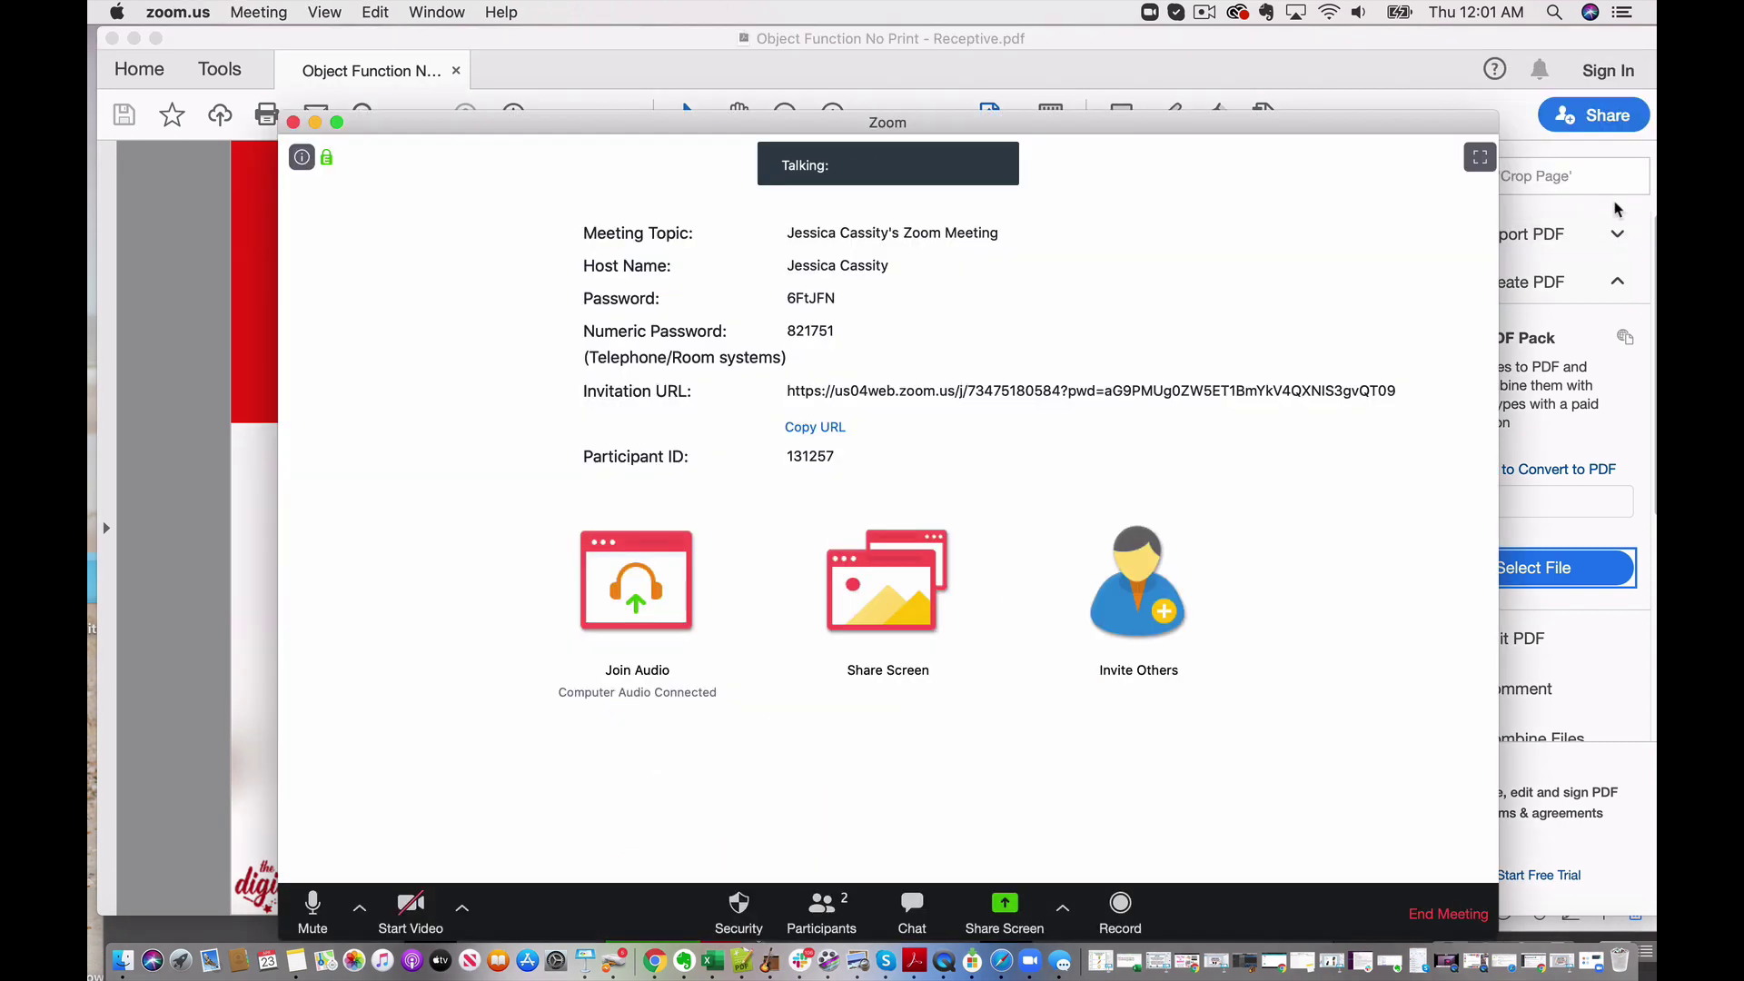
{"action": "left_click", "coordinate": [1003, 907]}
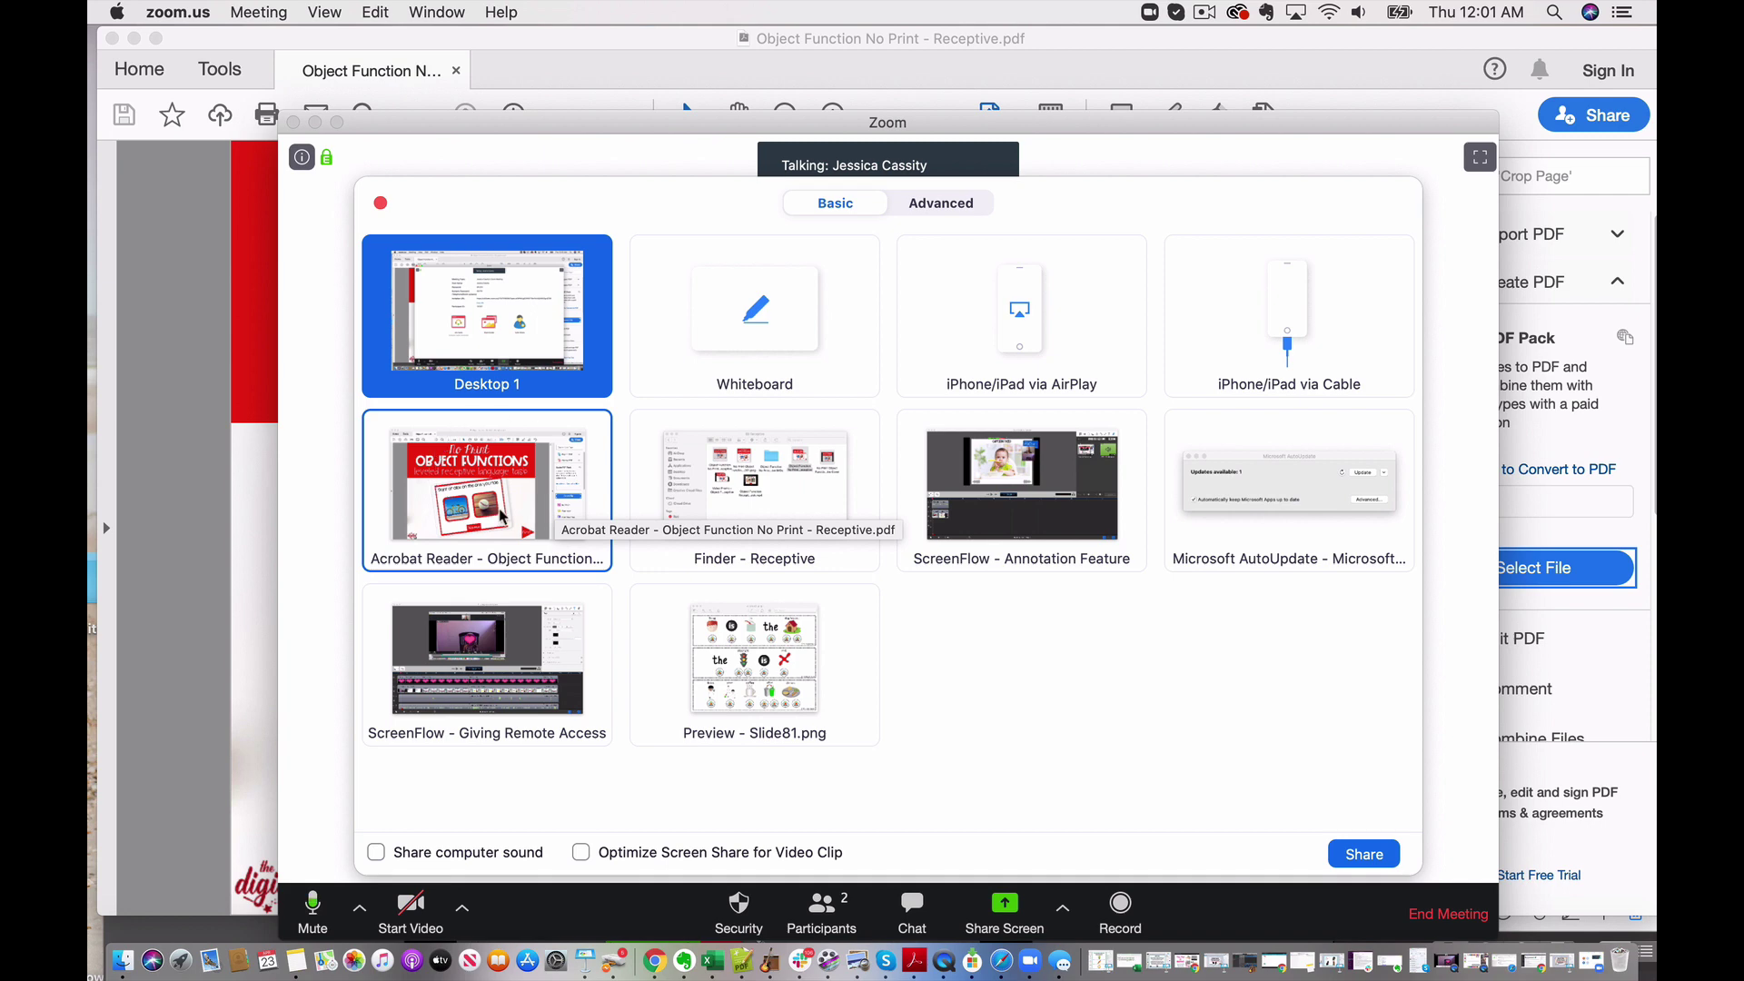
{"action": "left_click", "coordinate": [453, 483]}
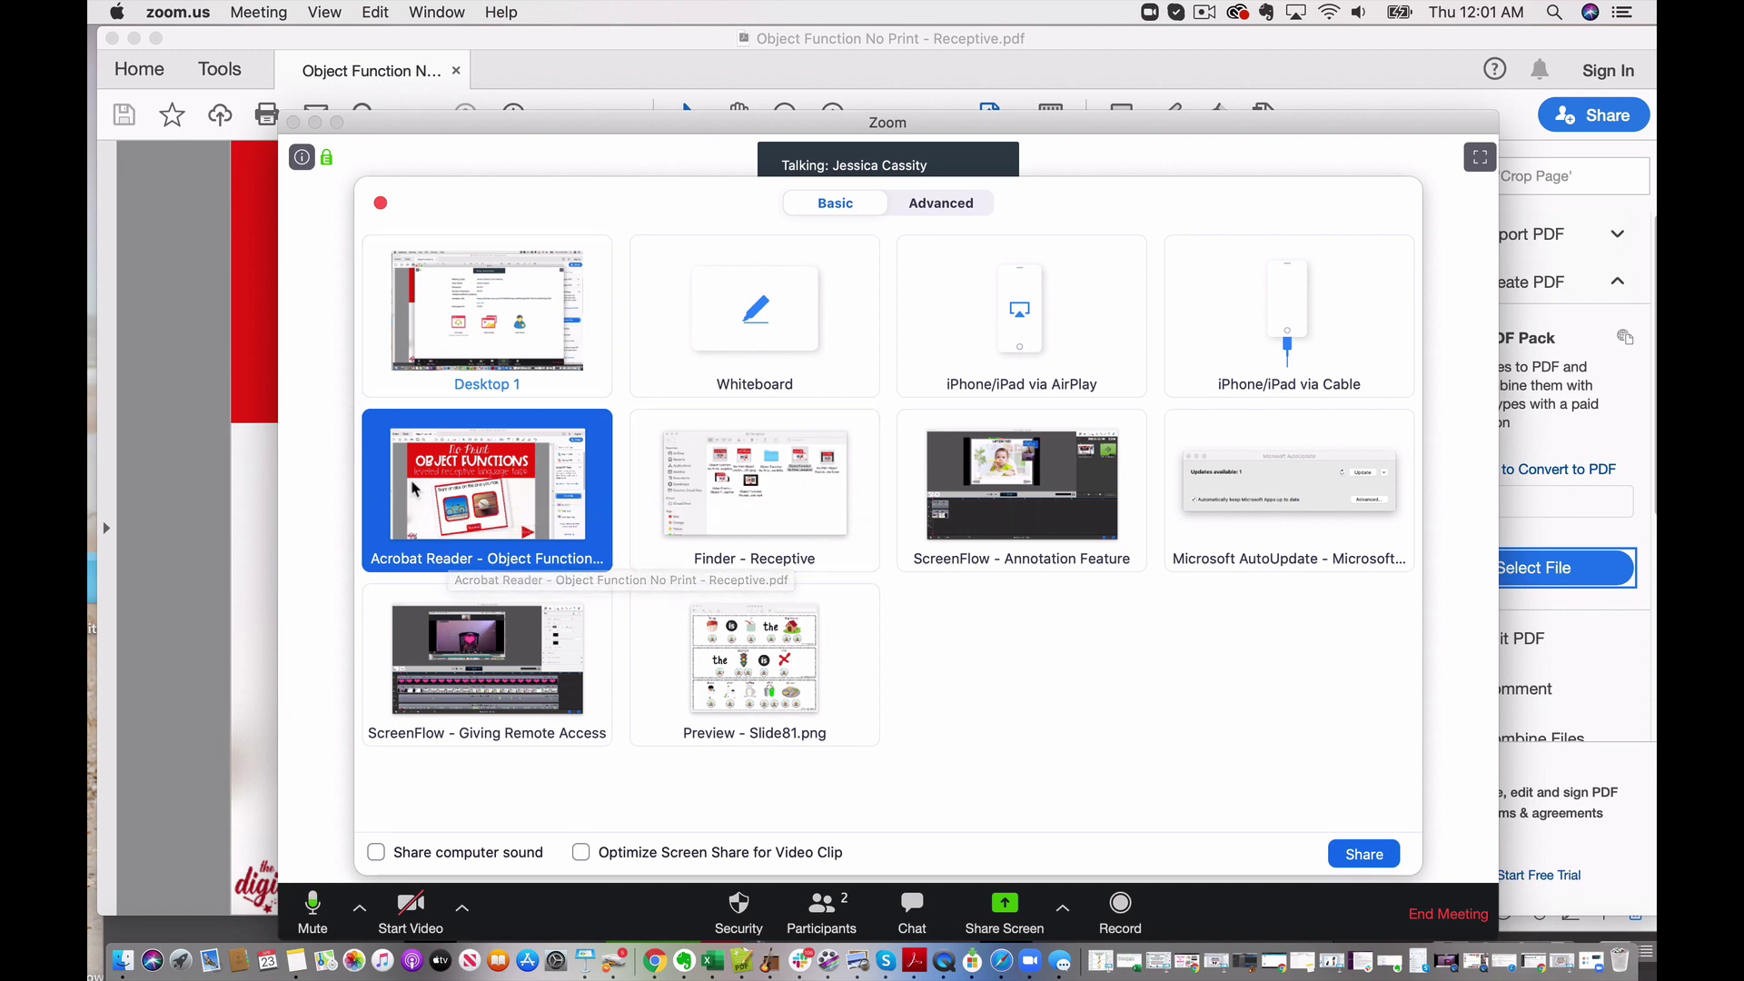
{"action": "left_click", "coordinate": [1365, 855]}
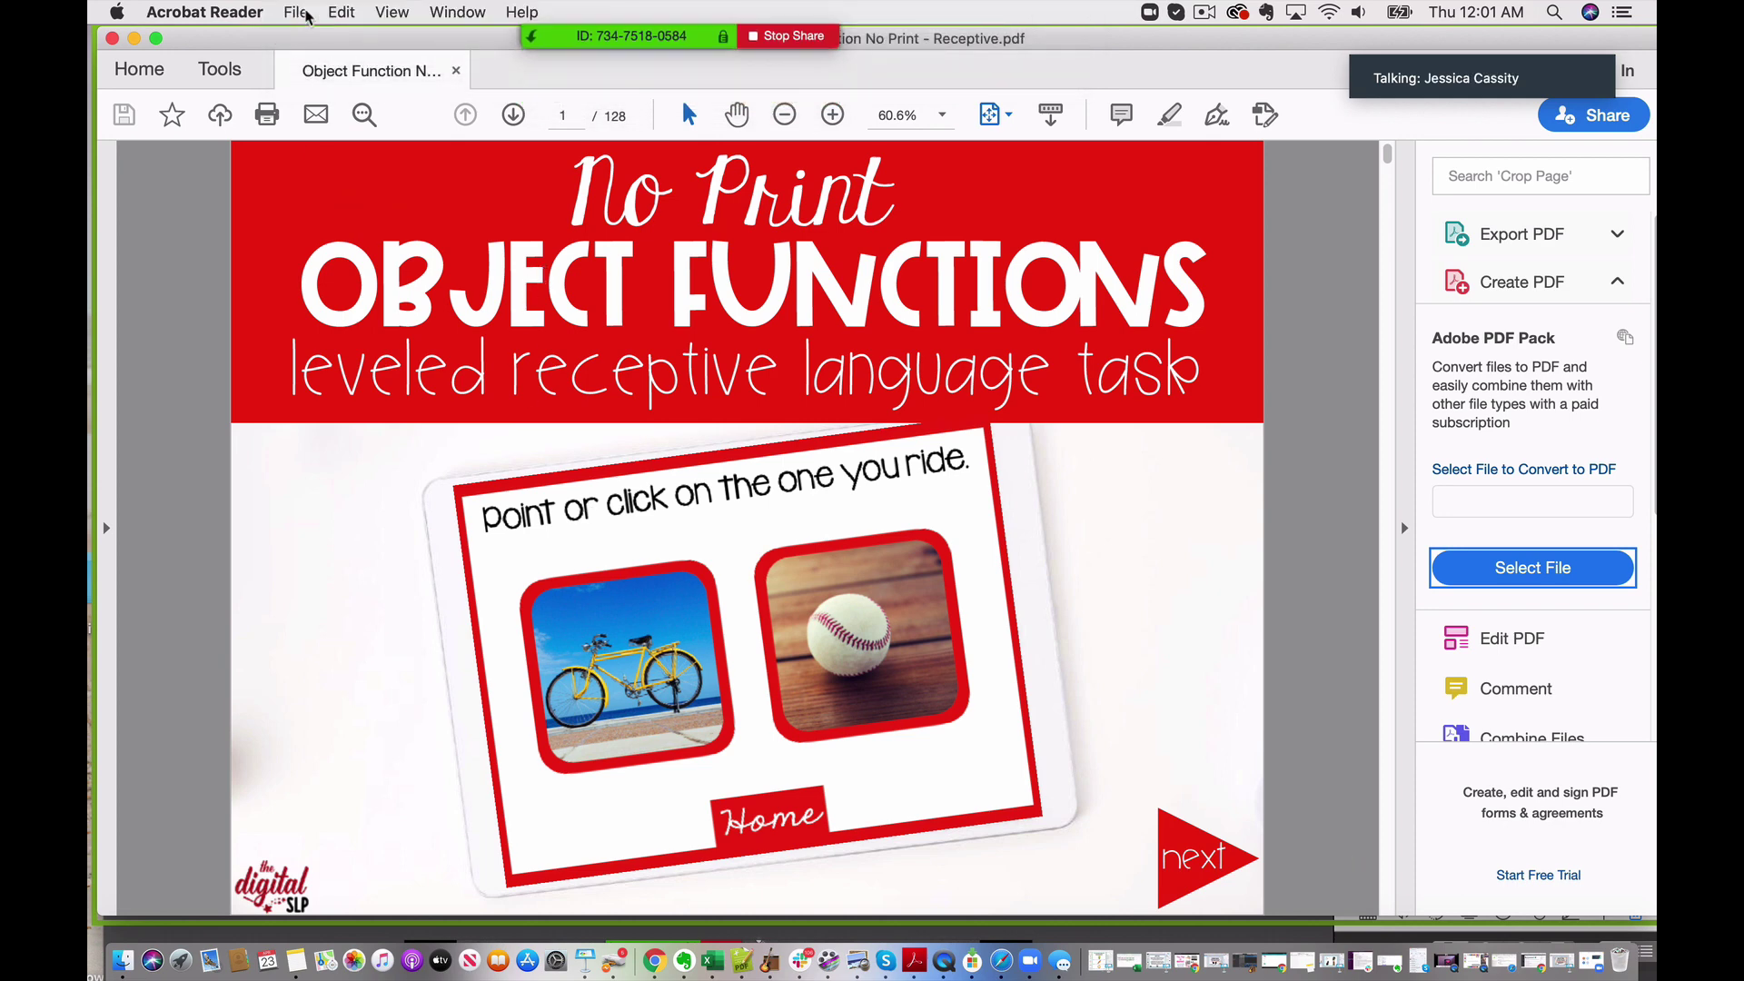
- Hide Acrobat Reader's right-hand Tools pane so the Object Functions title page widens
{"action": "mouse_move", "coordinate": [538, 23]}
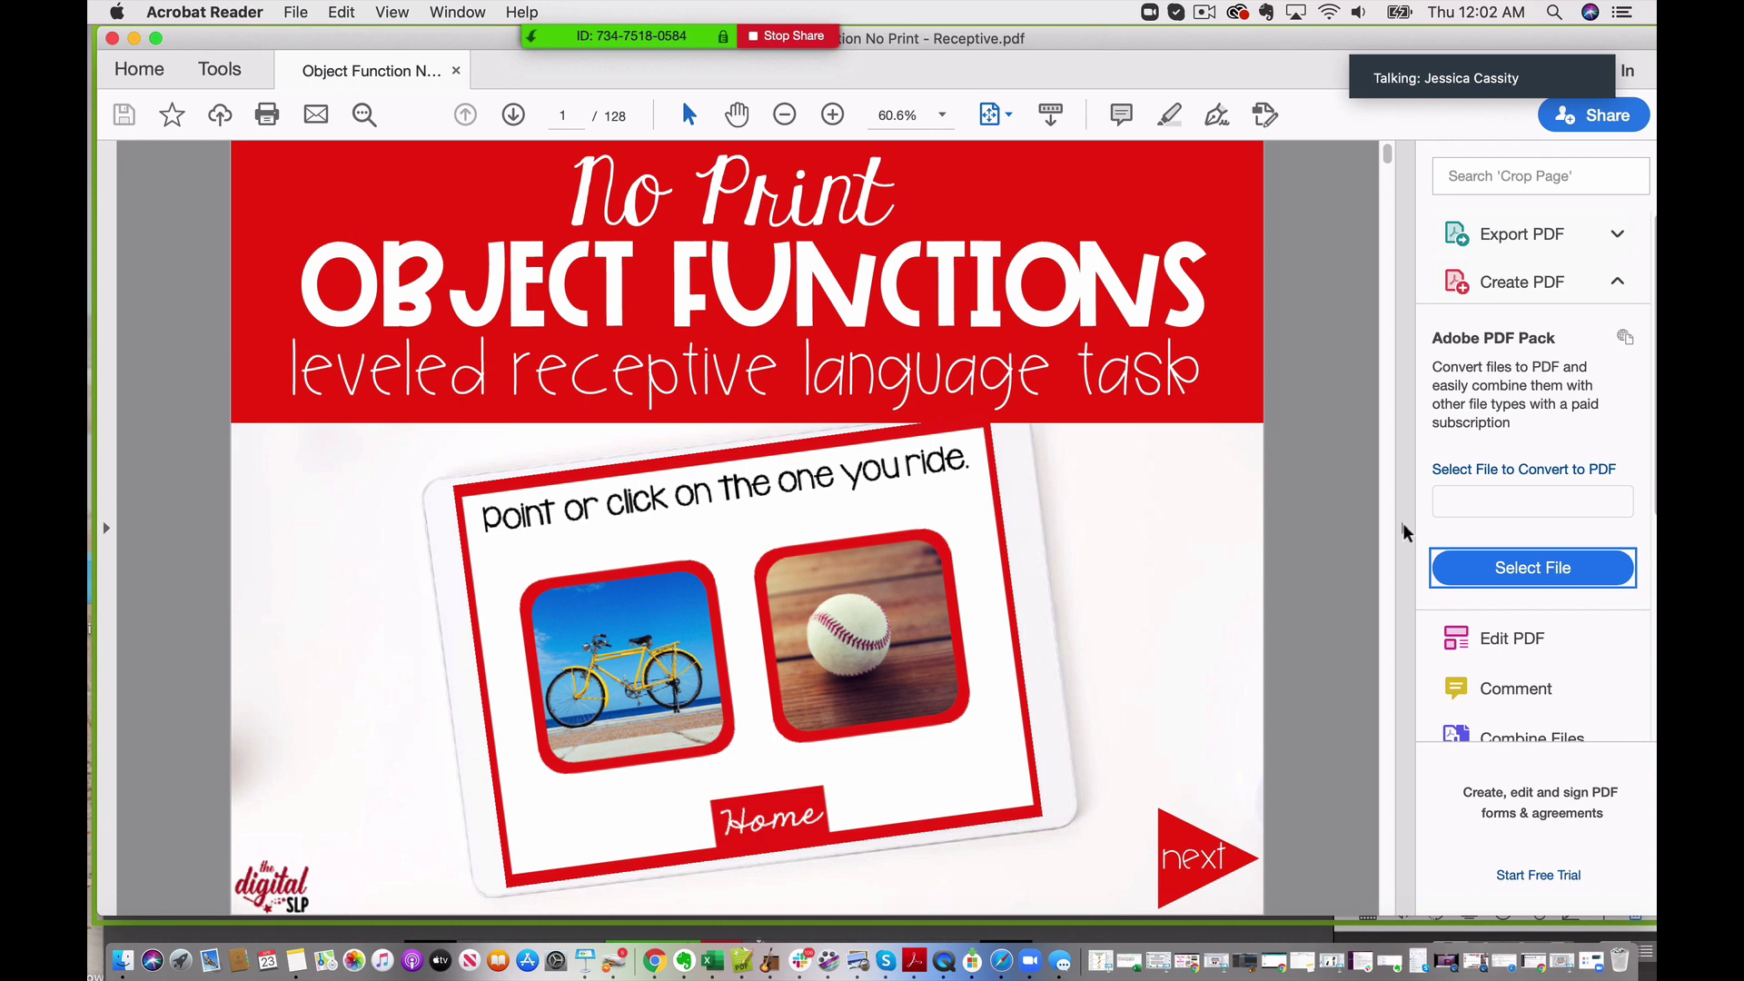
{"action": "left_click", "coordinate": [1402, 524]}
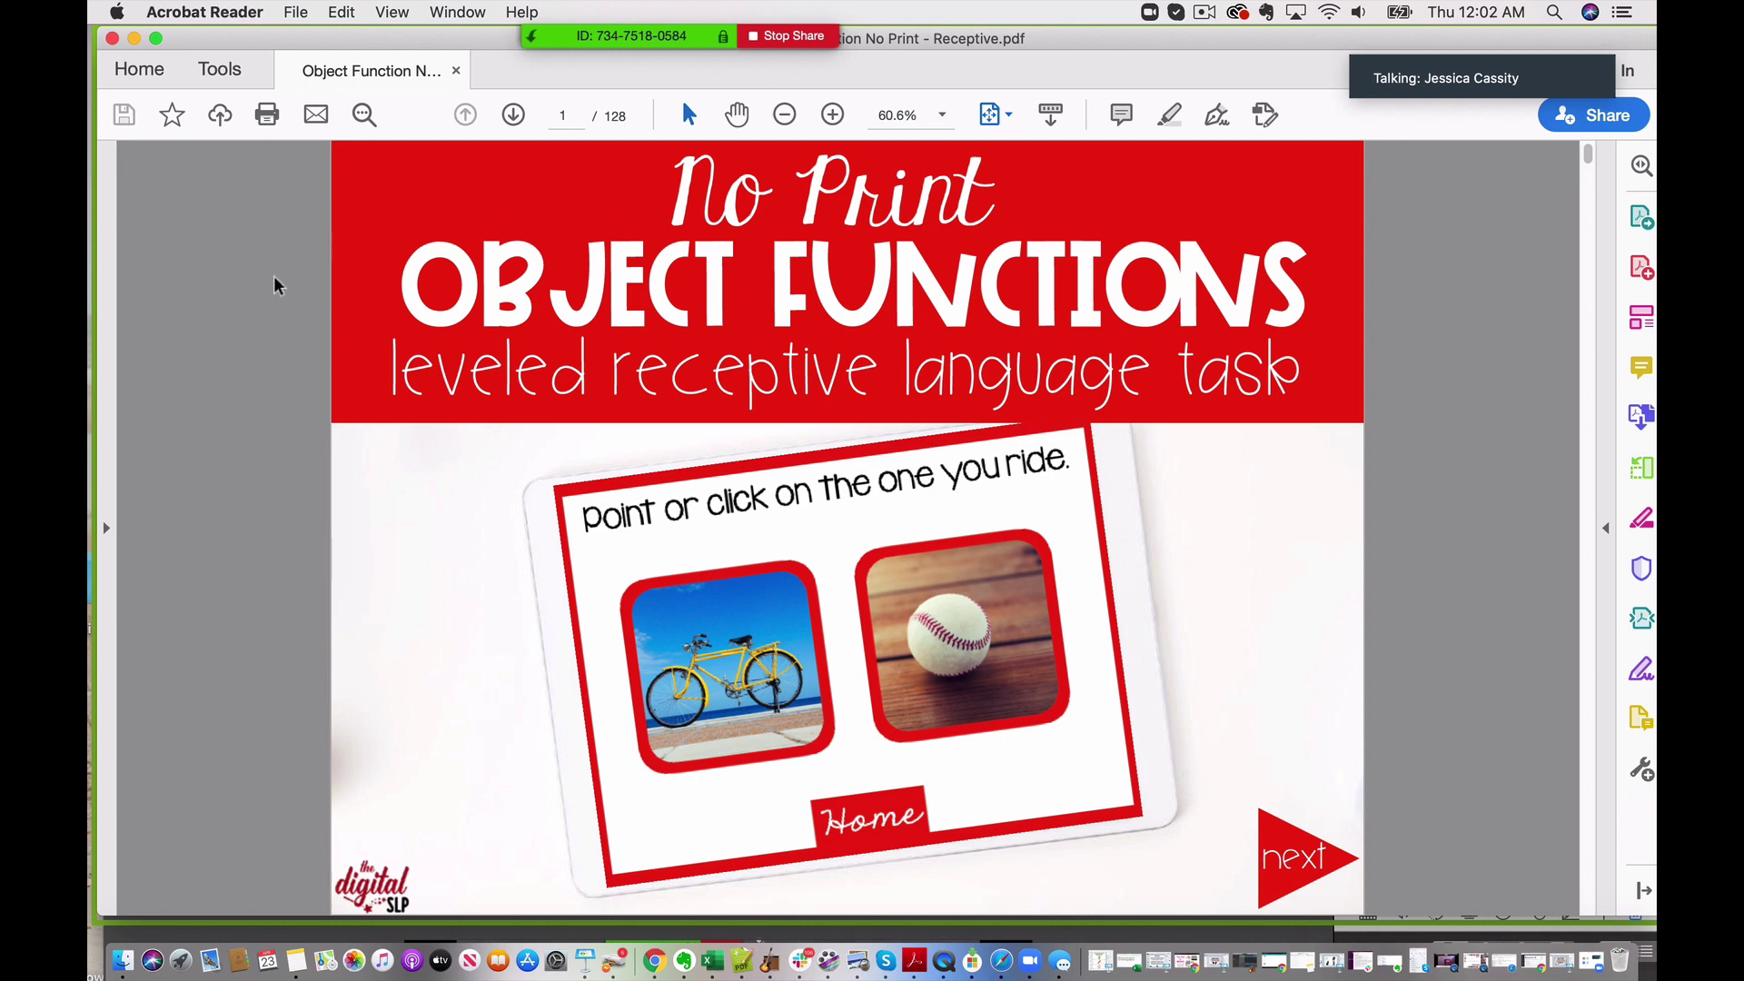
- Page through the instruction slides to HOME, then open Task One's page 8 question
{"action": "left_click", "coordinate": [1279, 857]}
{"action": "left_click", "coordinate": [1278, 857]}
{"action": "left_click", "coordinate": [1278, 857]}
{"action": "left_click", "coordinate": [1279, 857]}
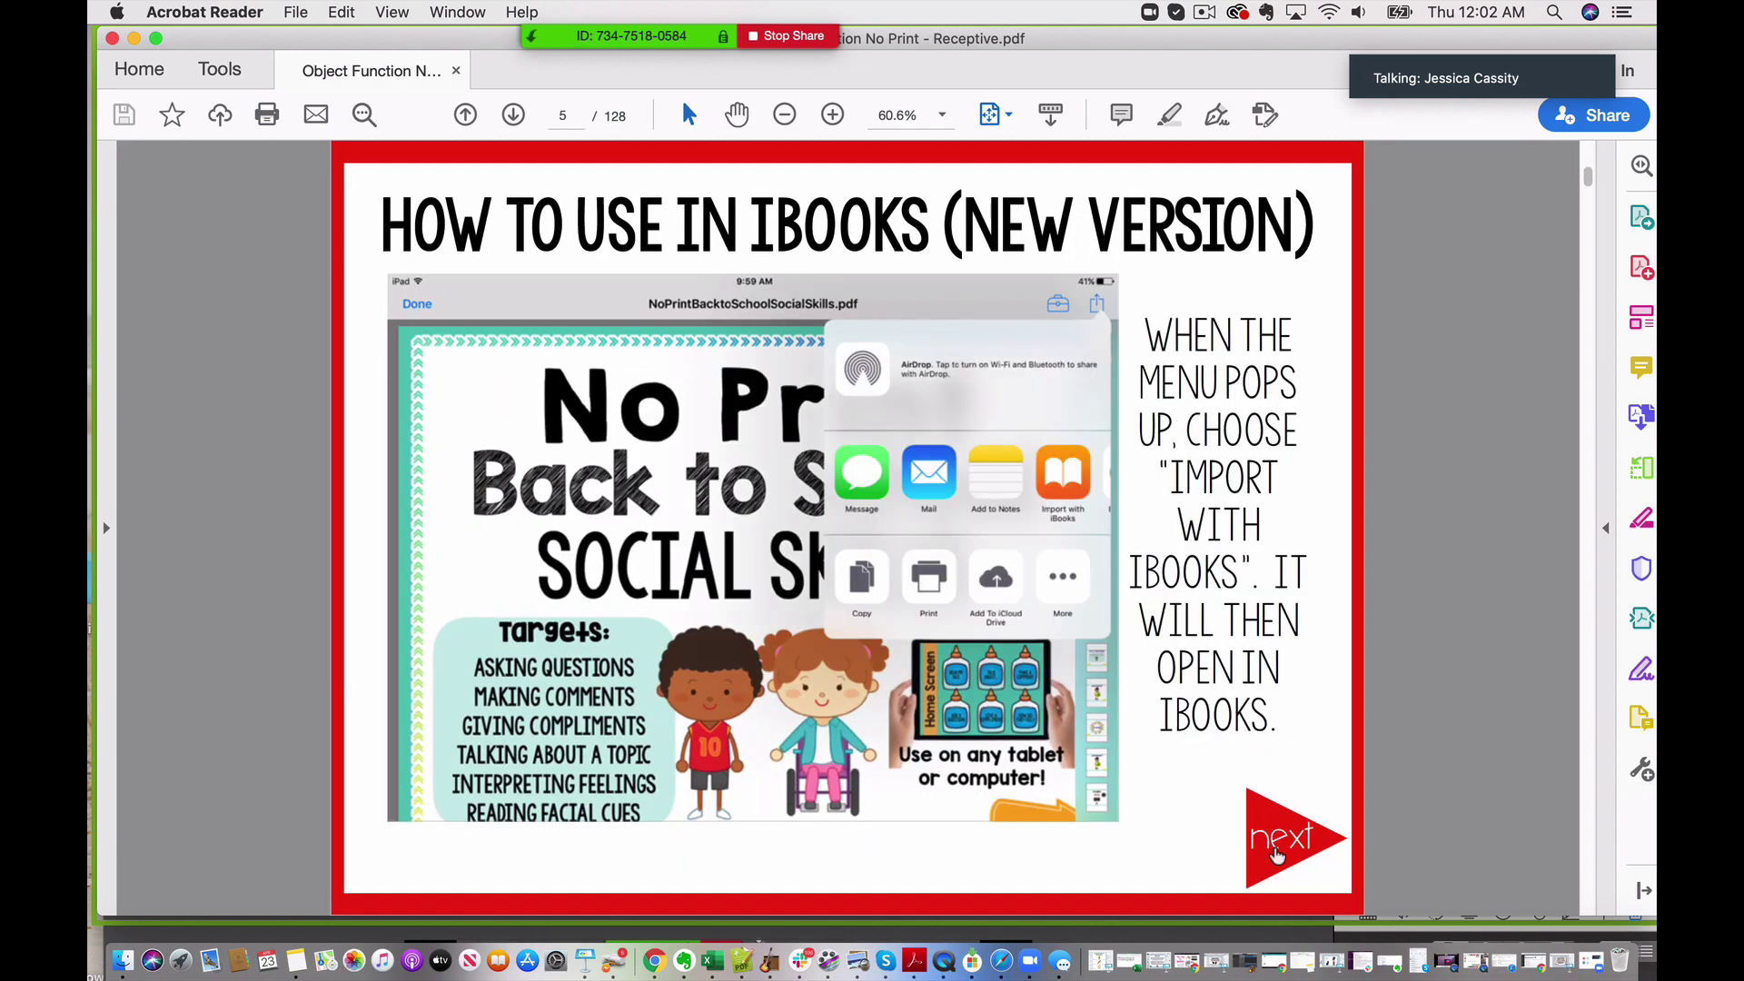
{"action": "left_click", "coordinate": [1278, 855]}
{"action": "left_click", "coordinate": [1277, 855]}
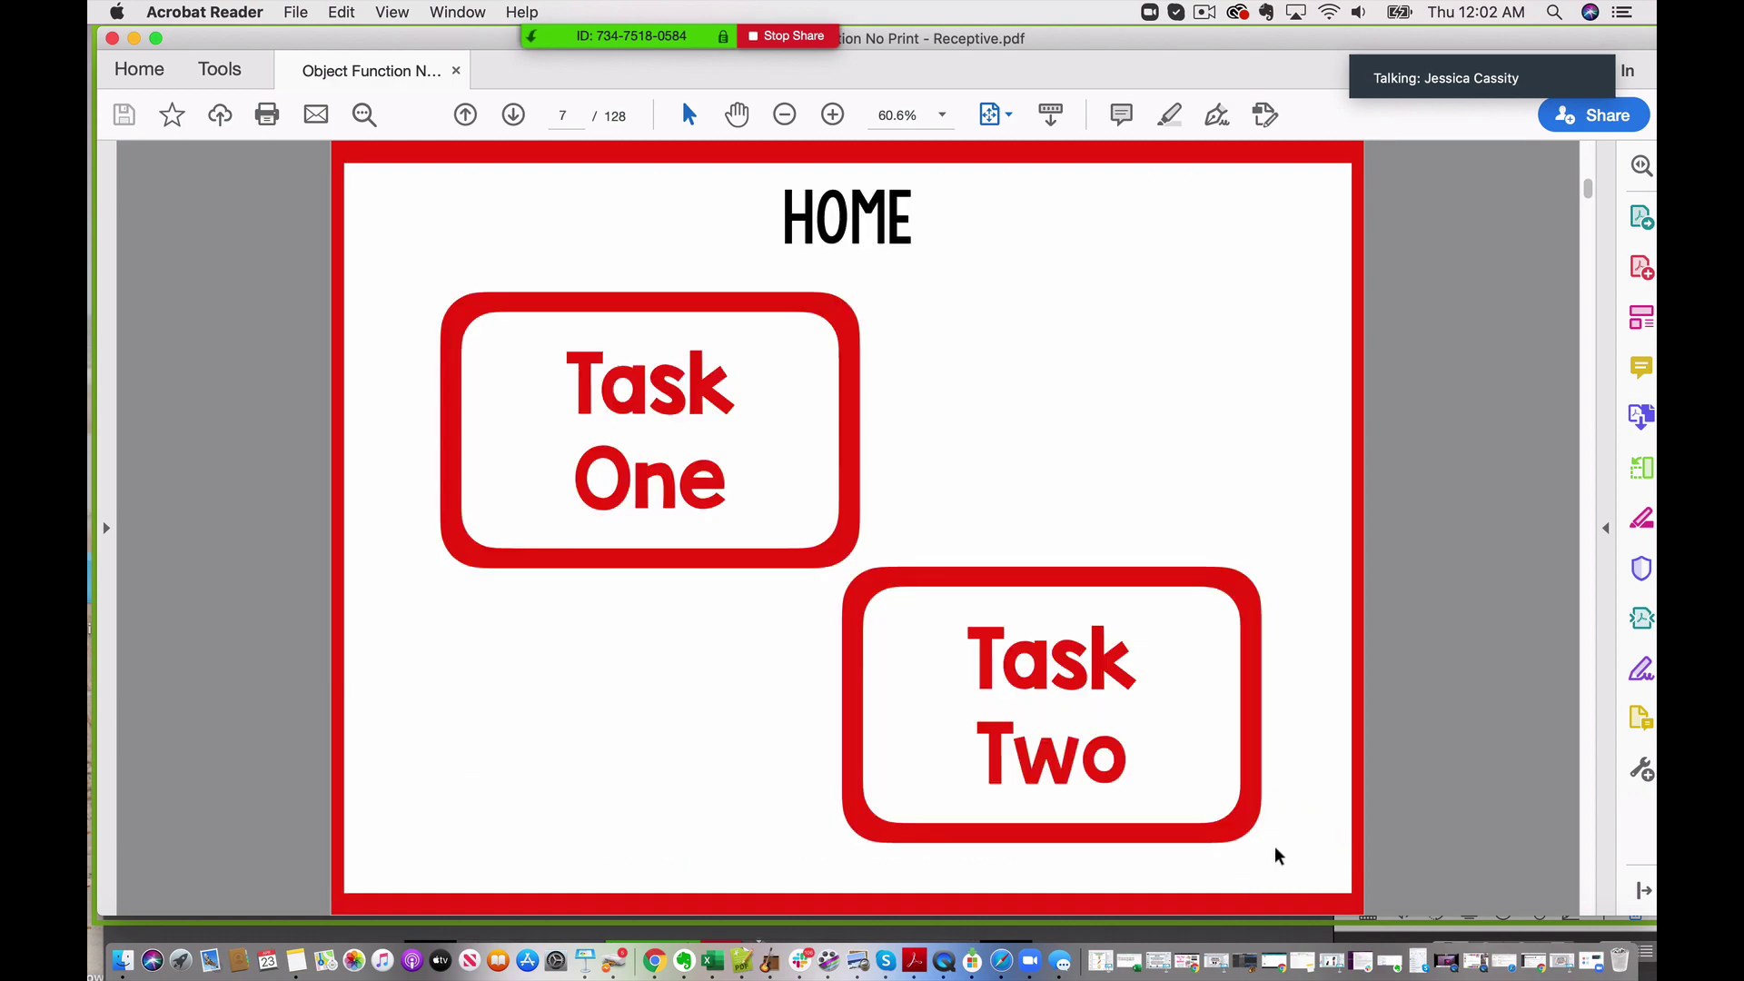
{"action": "left_click", "coordinate": [652, 434]}
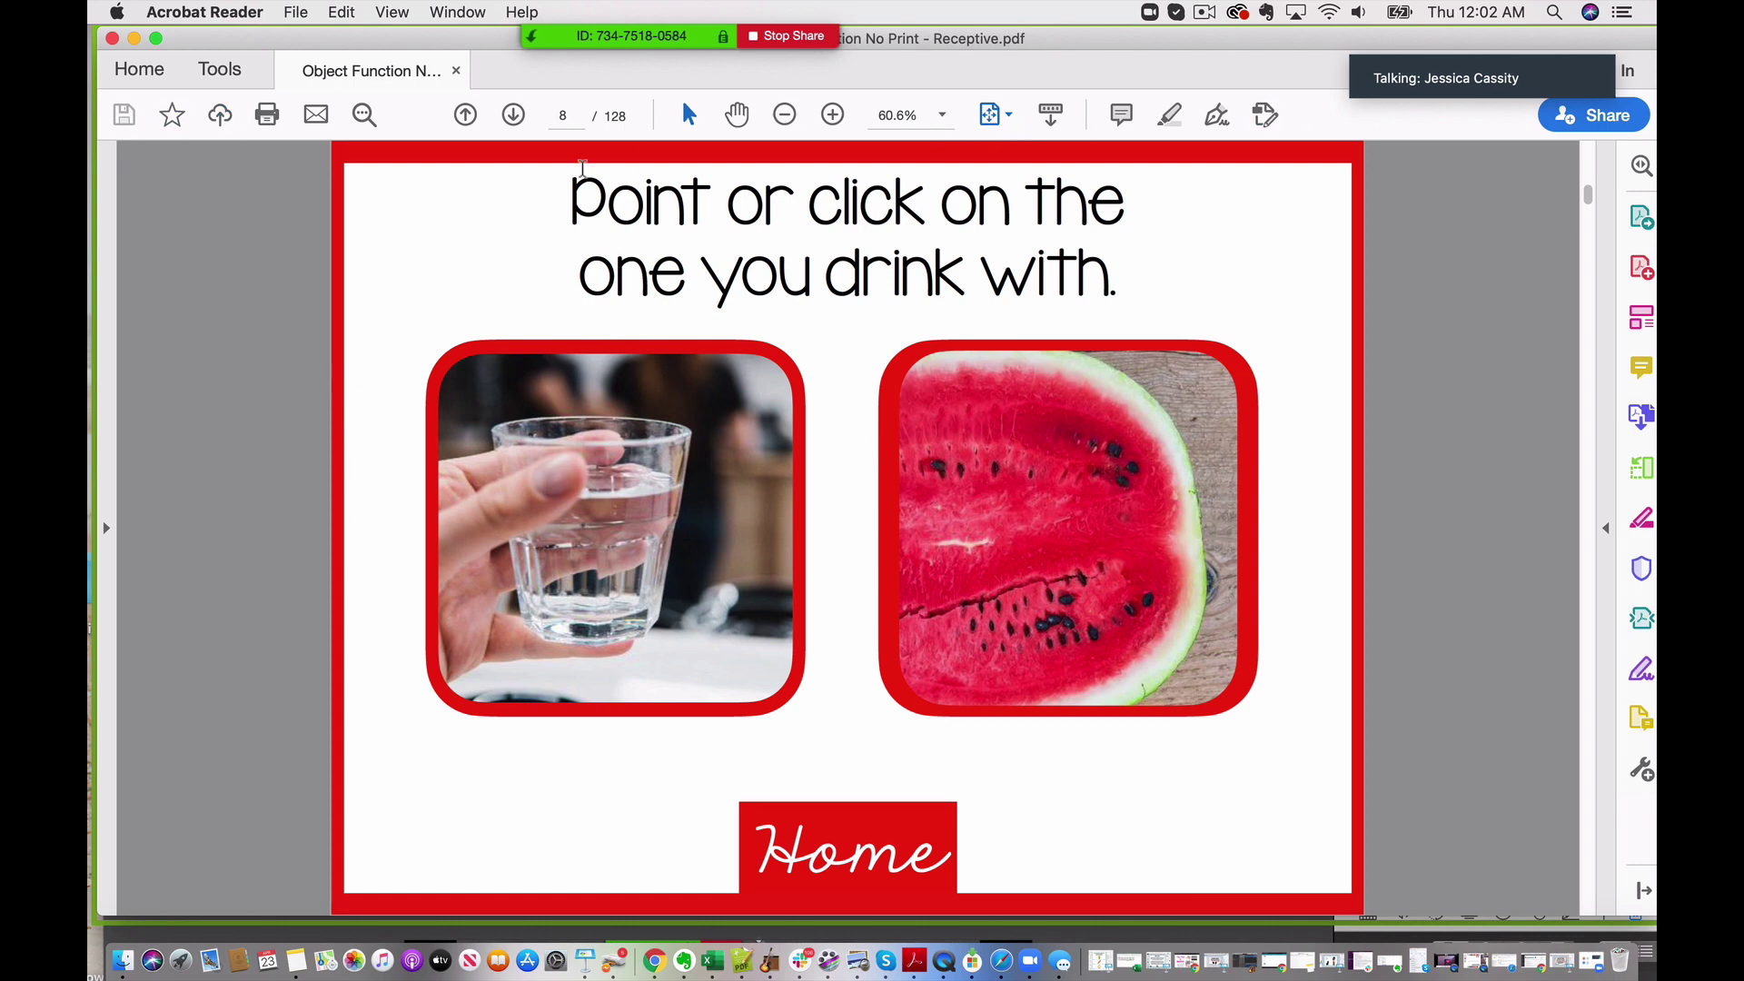
- Put the page 8 question in Full Screen Mode, then stop the paused Zoom share
{"action": "left_click", "coordinate": [386, 11]}
{"action": "mouse_move", "coordinate": [391, 334]}
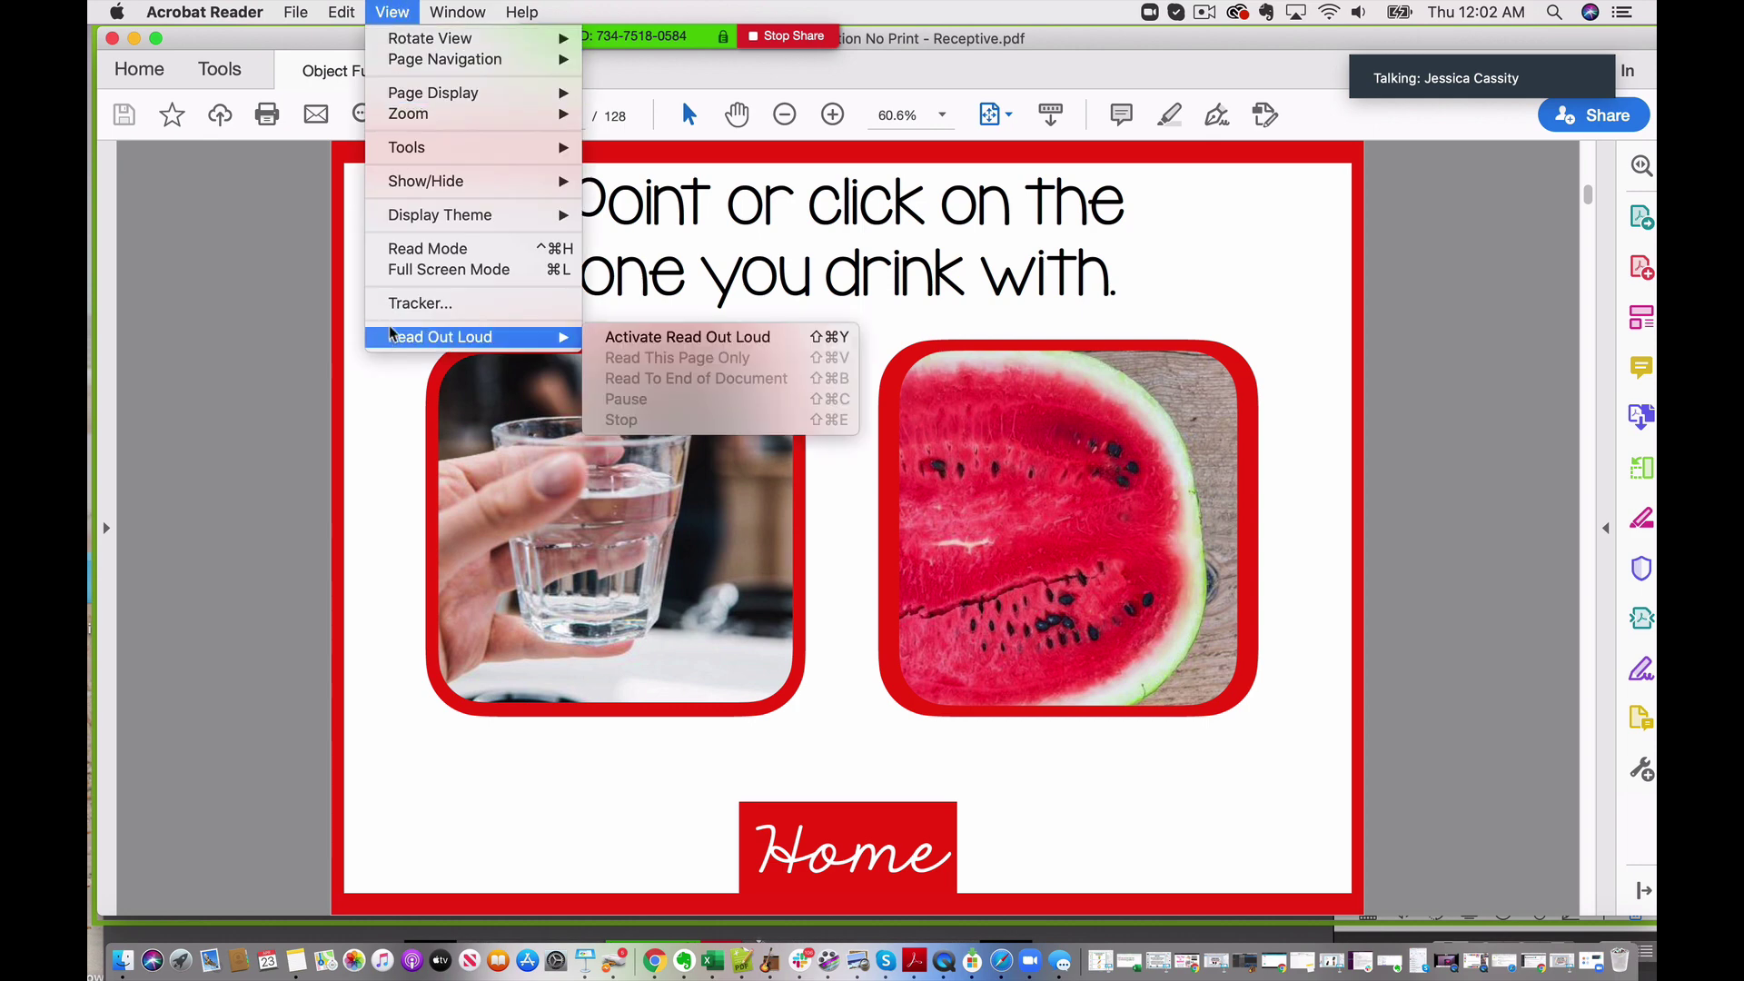
{"action": "left_click", "coordinate": [424, 270]}
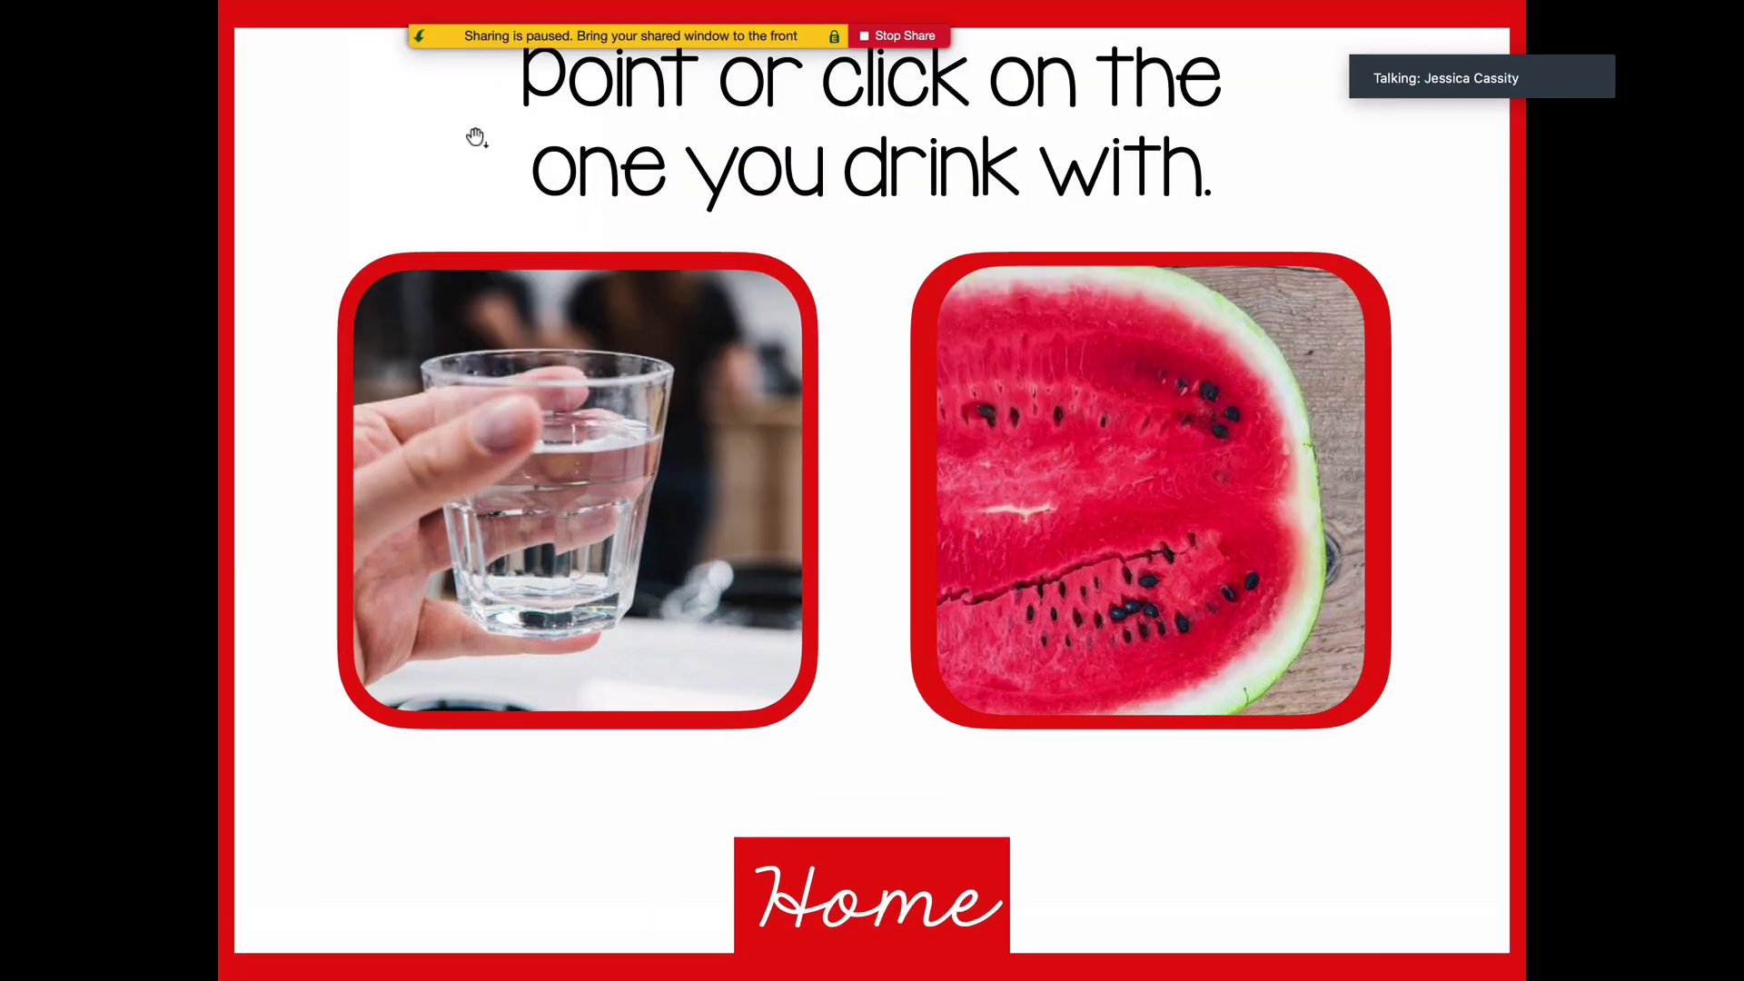
{"action": "mouse_move", "coordinate": [456, 31]}
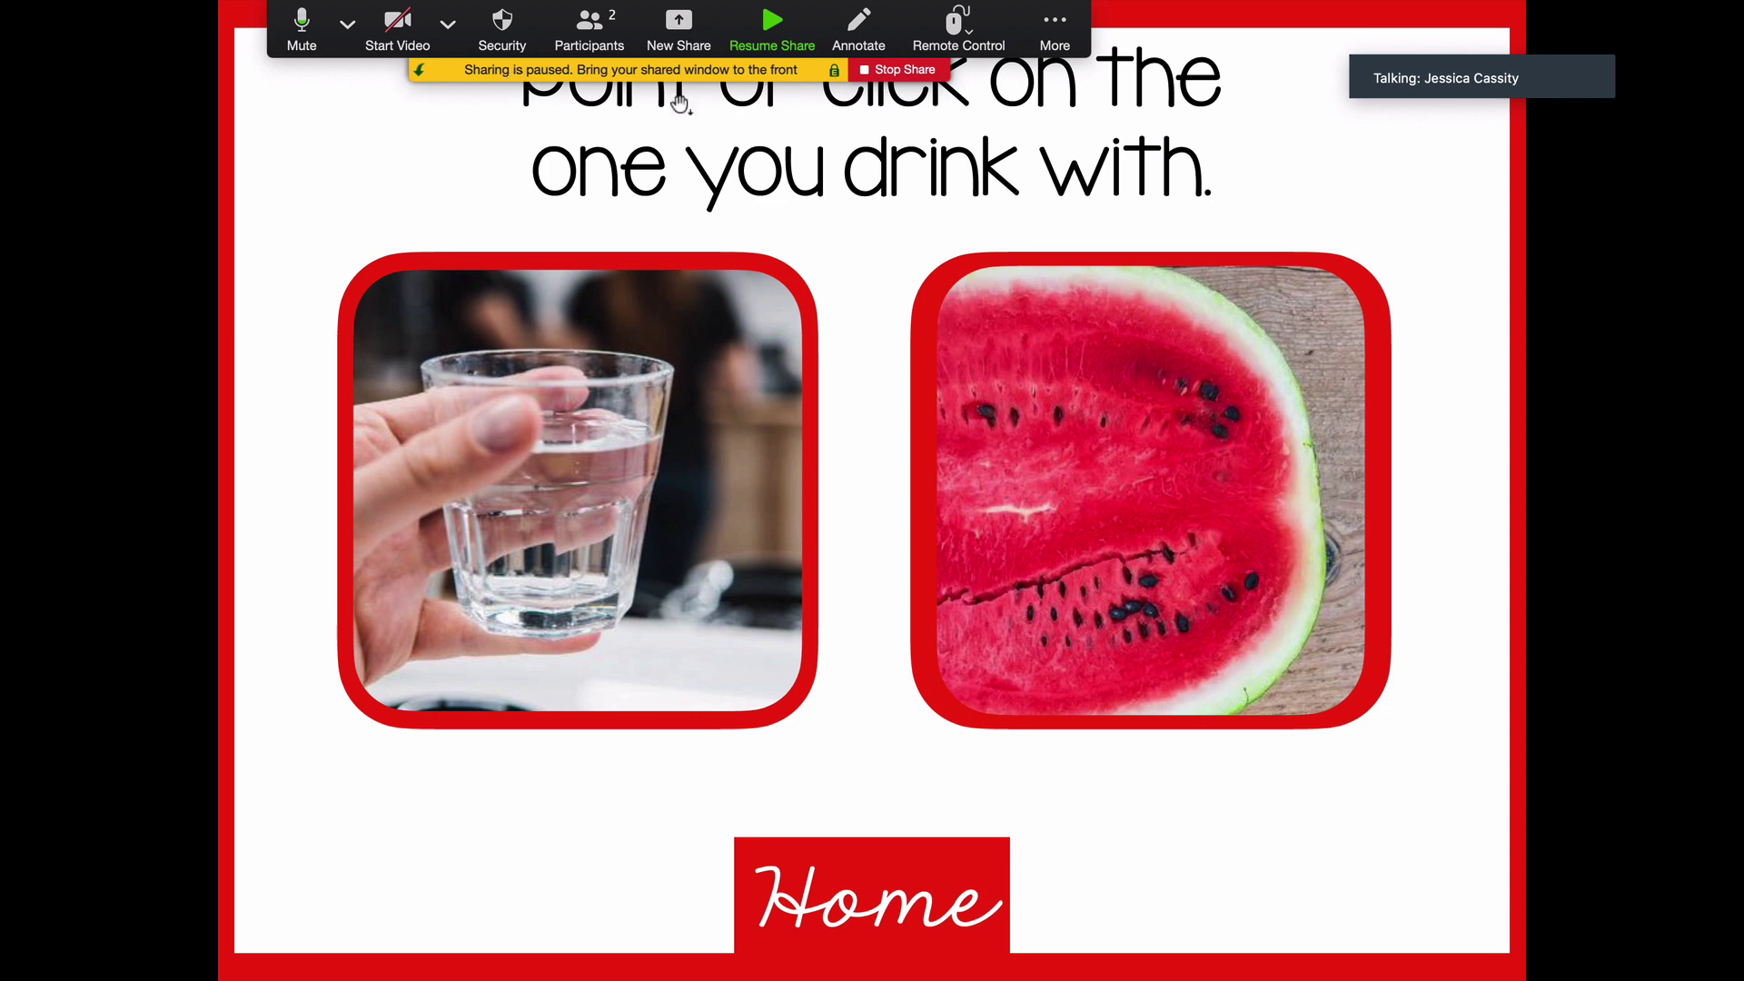
{"action": "left_click", "coordinate": [909, 69]}
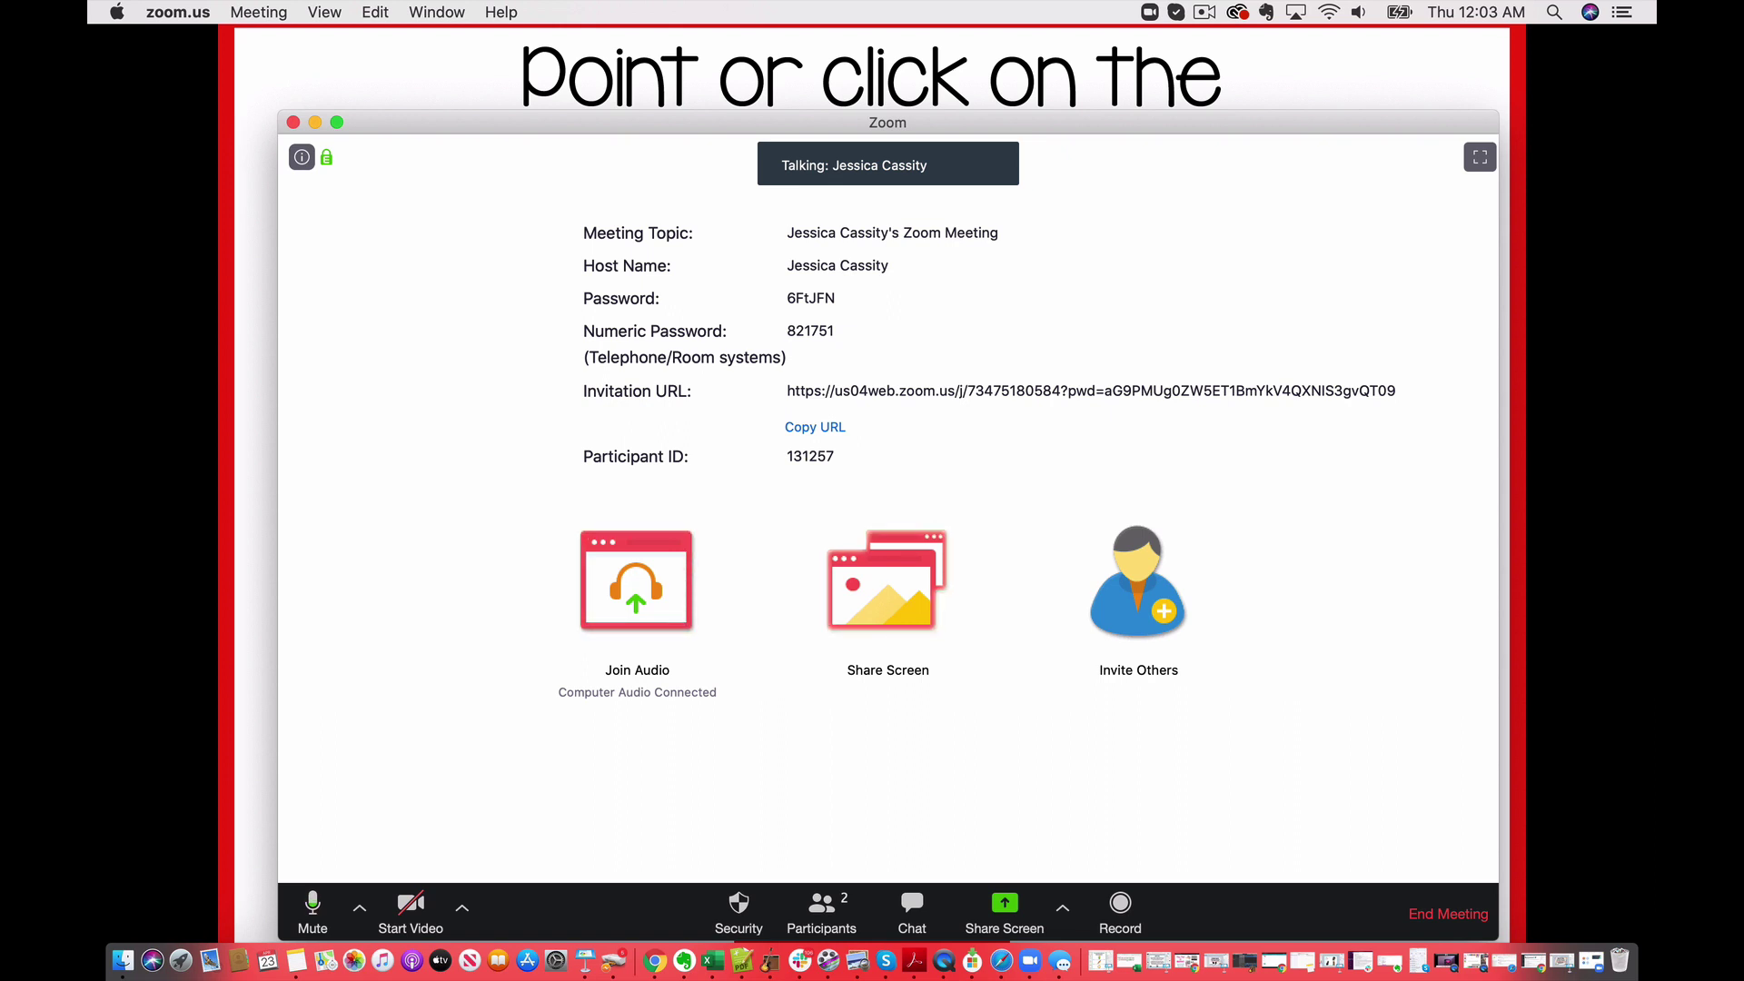
- Re-share the Acrobat Reader window in Zoom and return the PDF to its normal window
{"action": "left_click", "coordinate": [931, 666]}
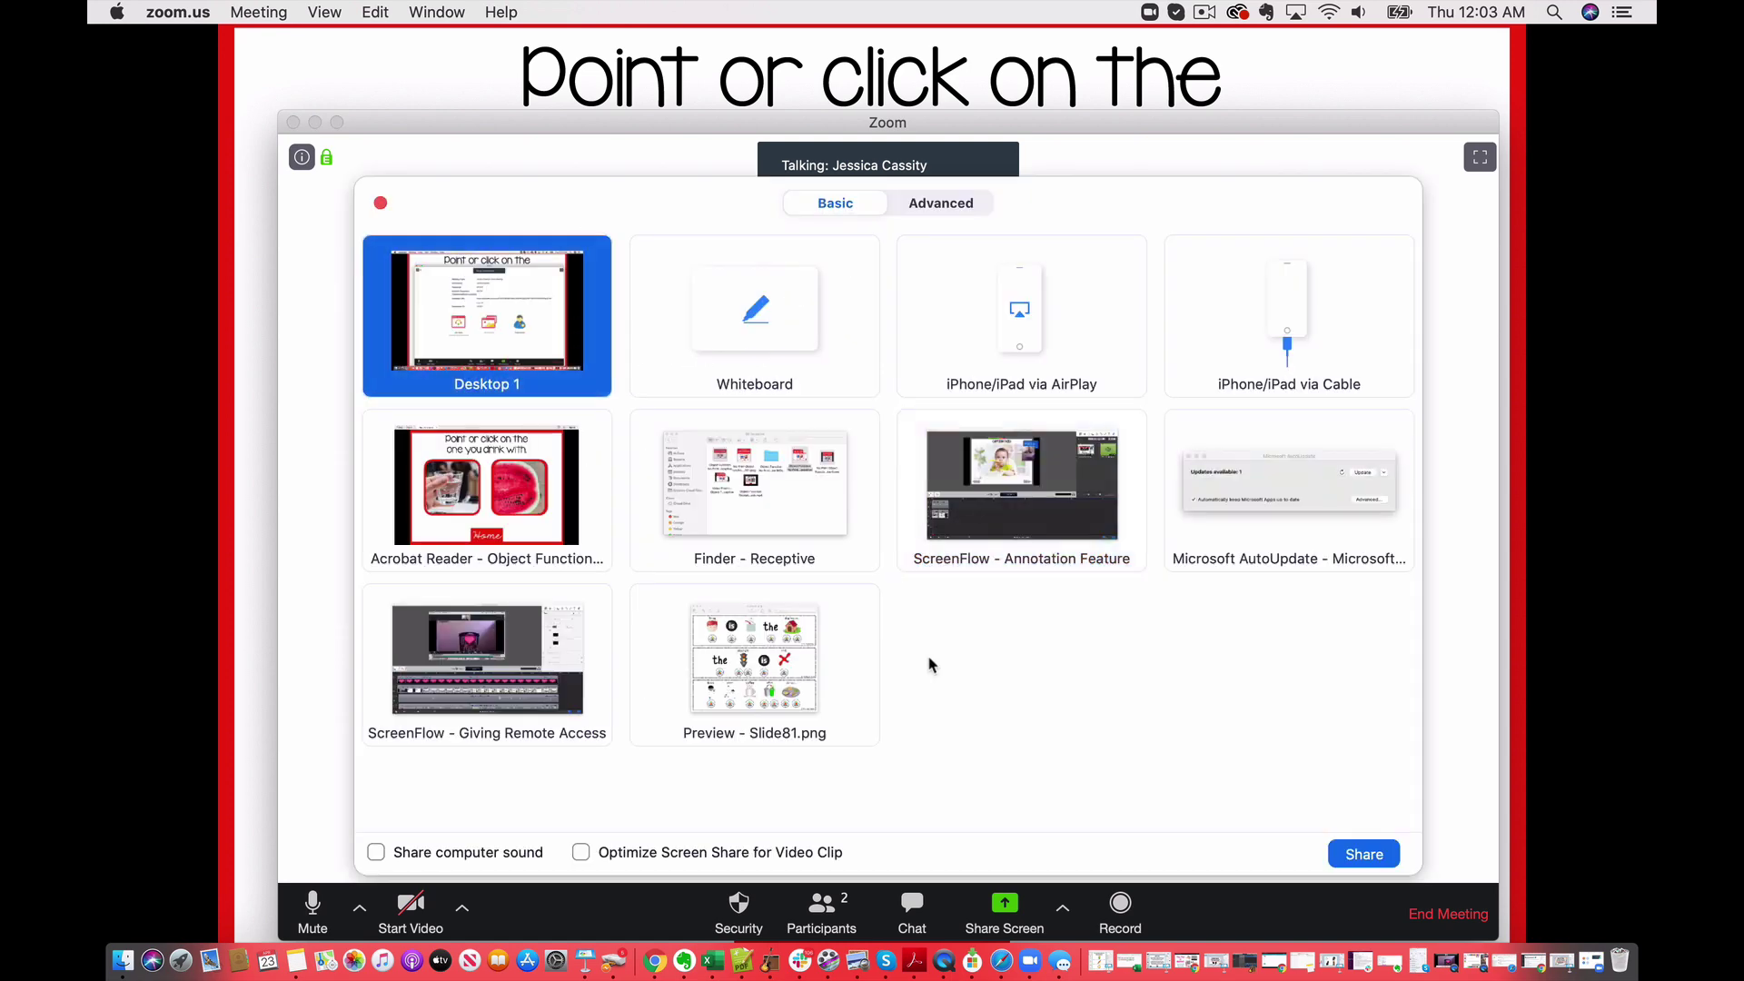
{"action": "left_click", "coordinate": [481, 491]}
{"action": "left_click", "coordinate": [1363, 855]}
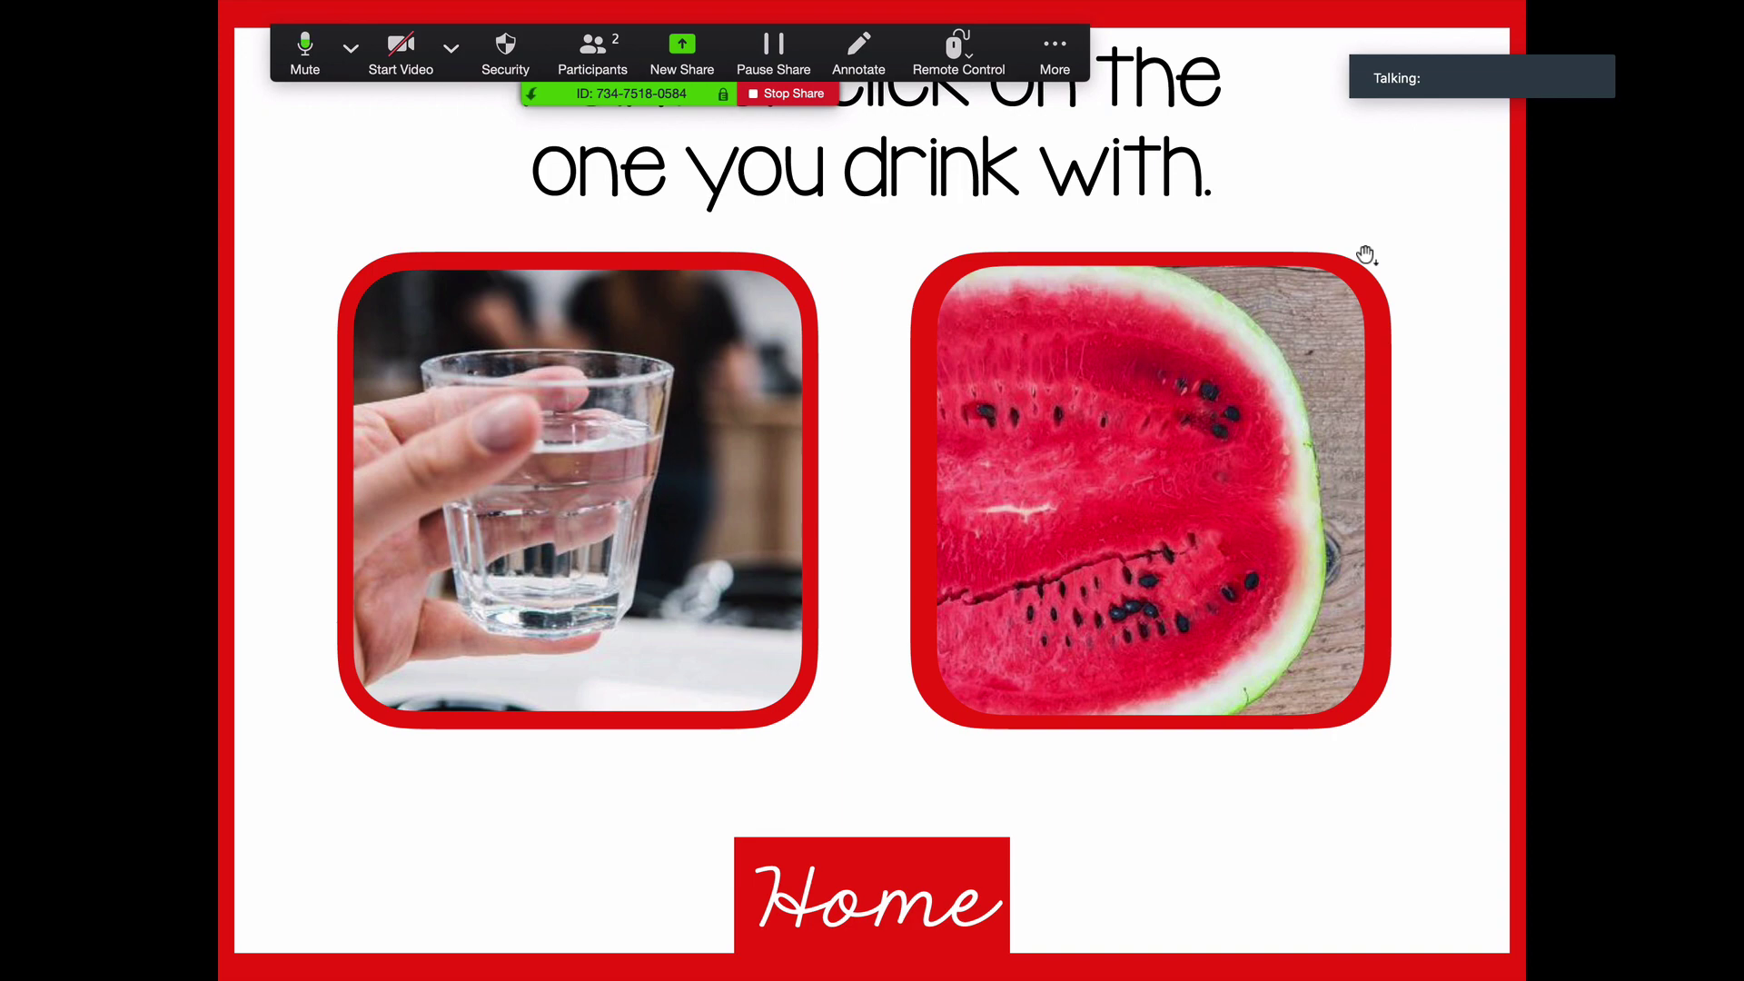
{"action": "key", "text": "Escape"}
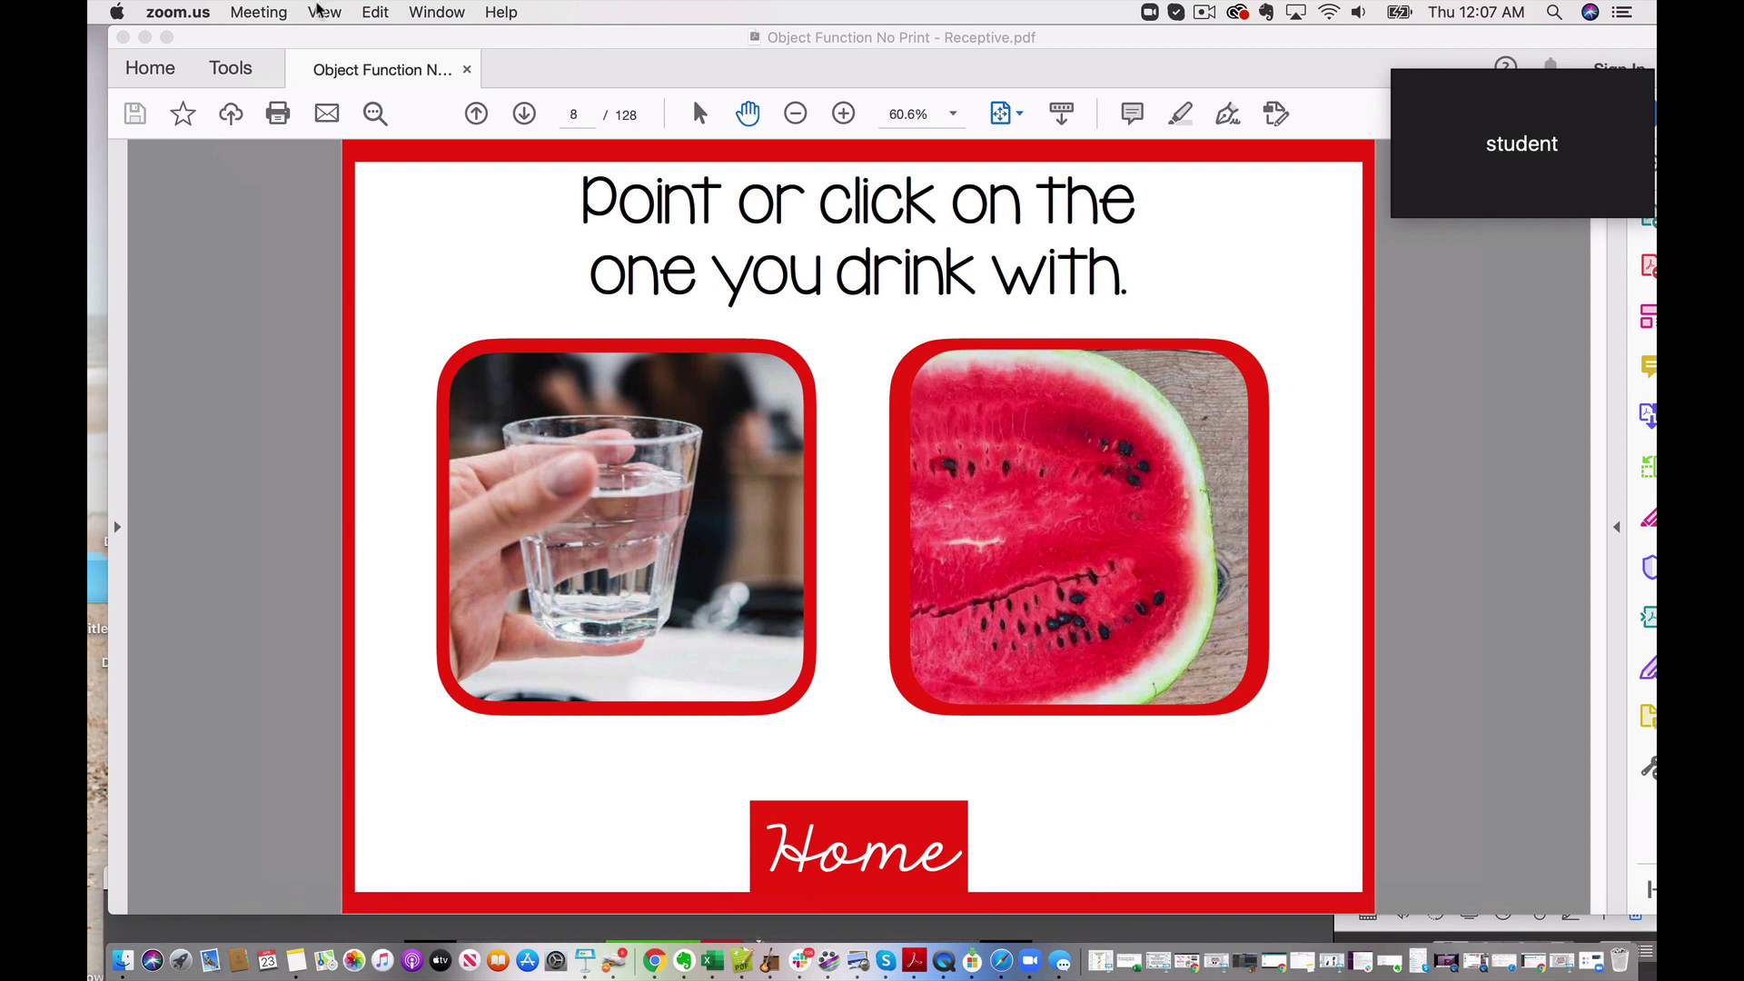
- Bring Acrobat Reader forward and switch the page 8 drink-with question to Full Screen Mode
{"action": "left_click", "coordinate": [320, 11]}
{"action": "left_click", "coordinate": [320, 12]}
{"action": "left_click", "coordinate": [325, 37]}
{"action": "left_click", "coordinate": [392, 11]}
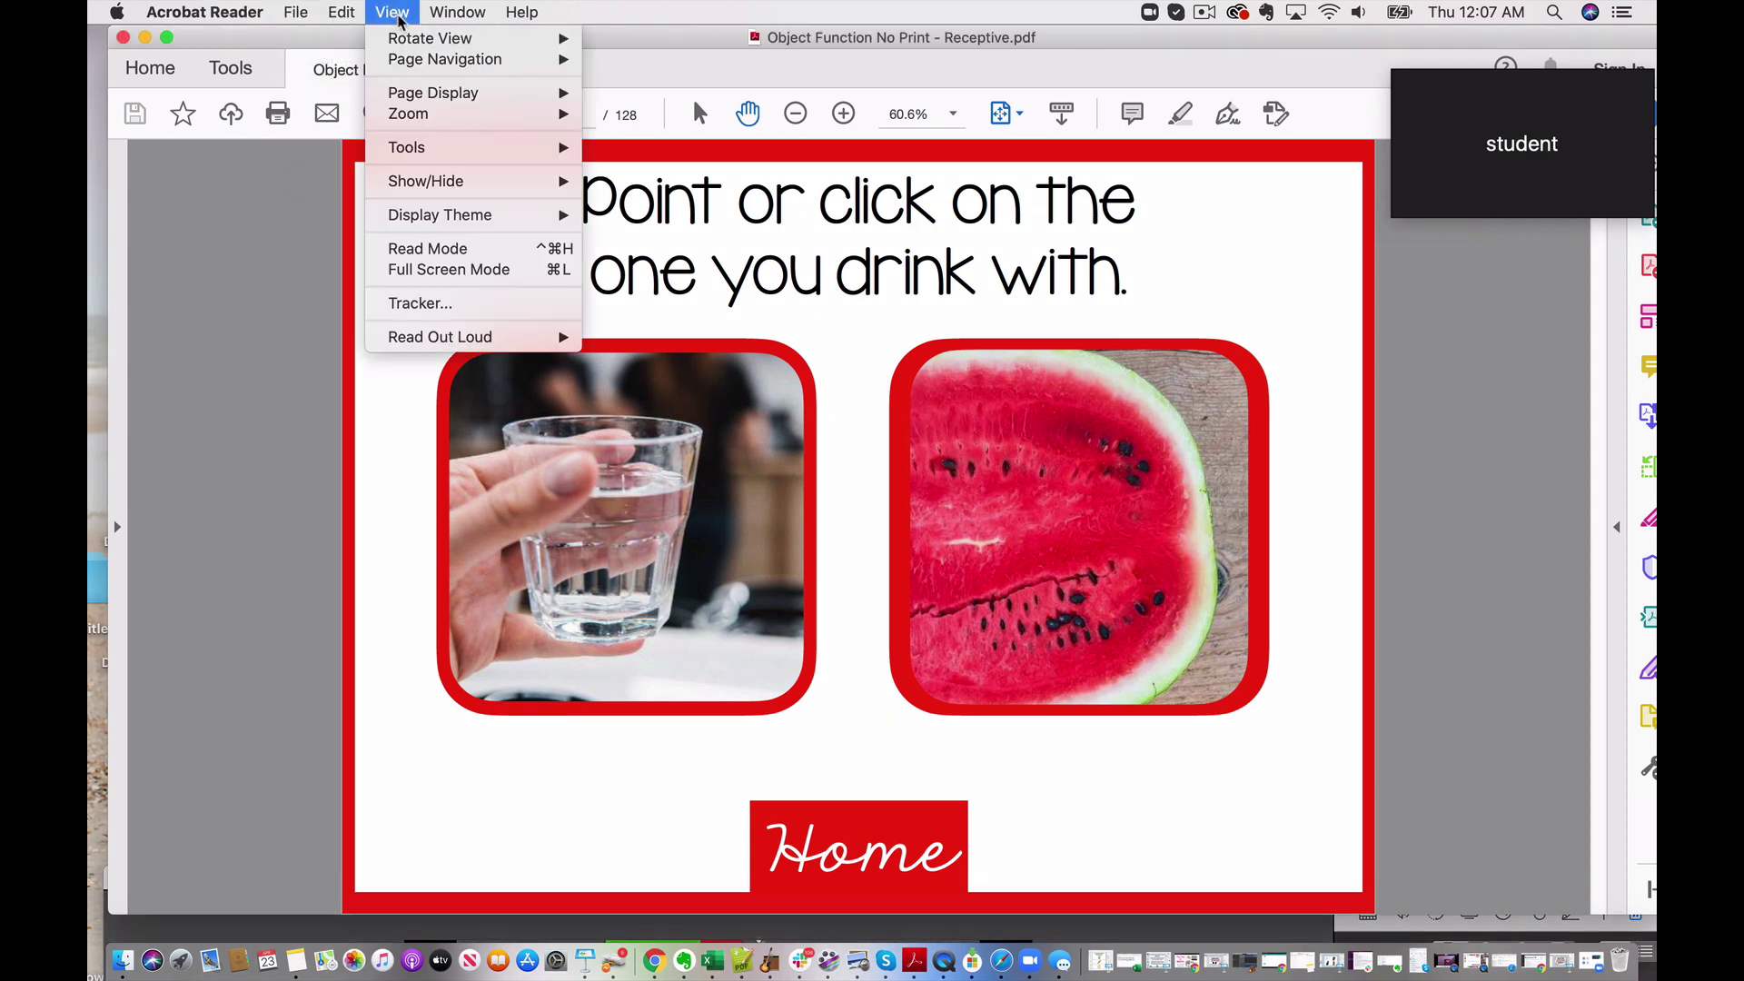
{"action": "left_click", "coordinate": [408, 275]}
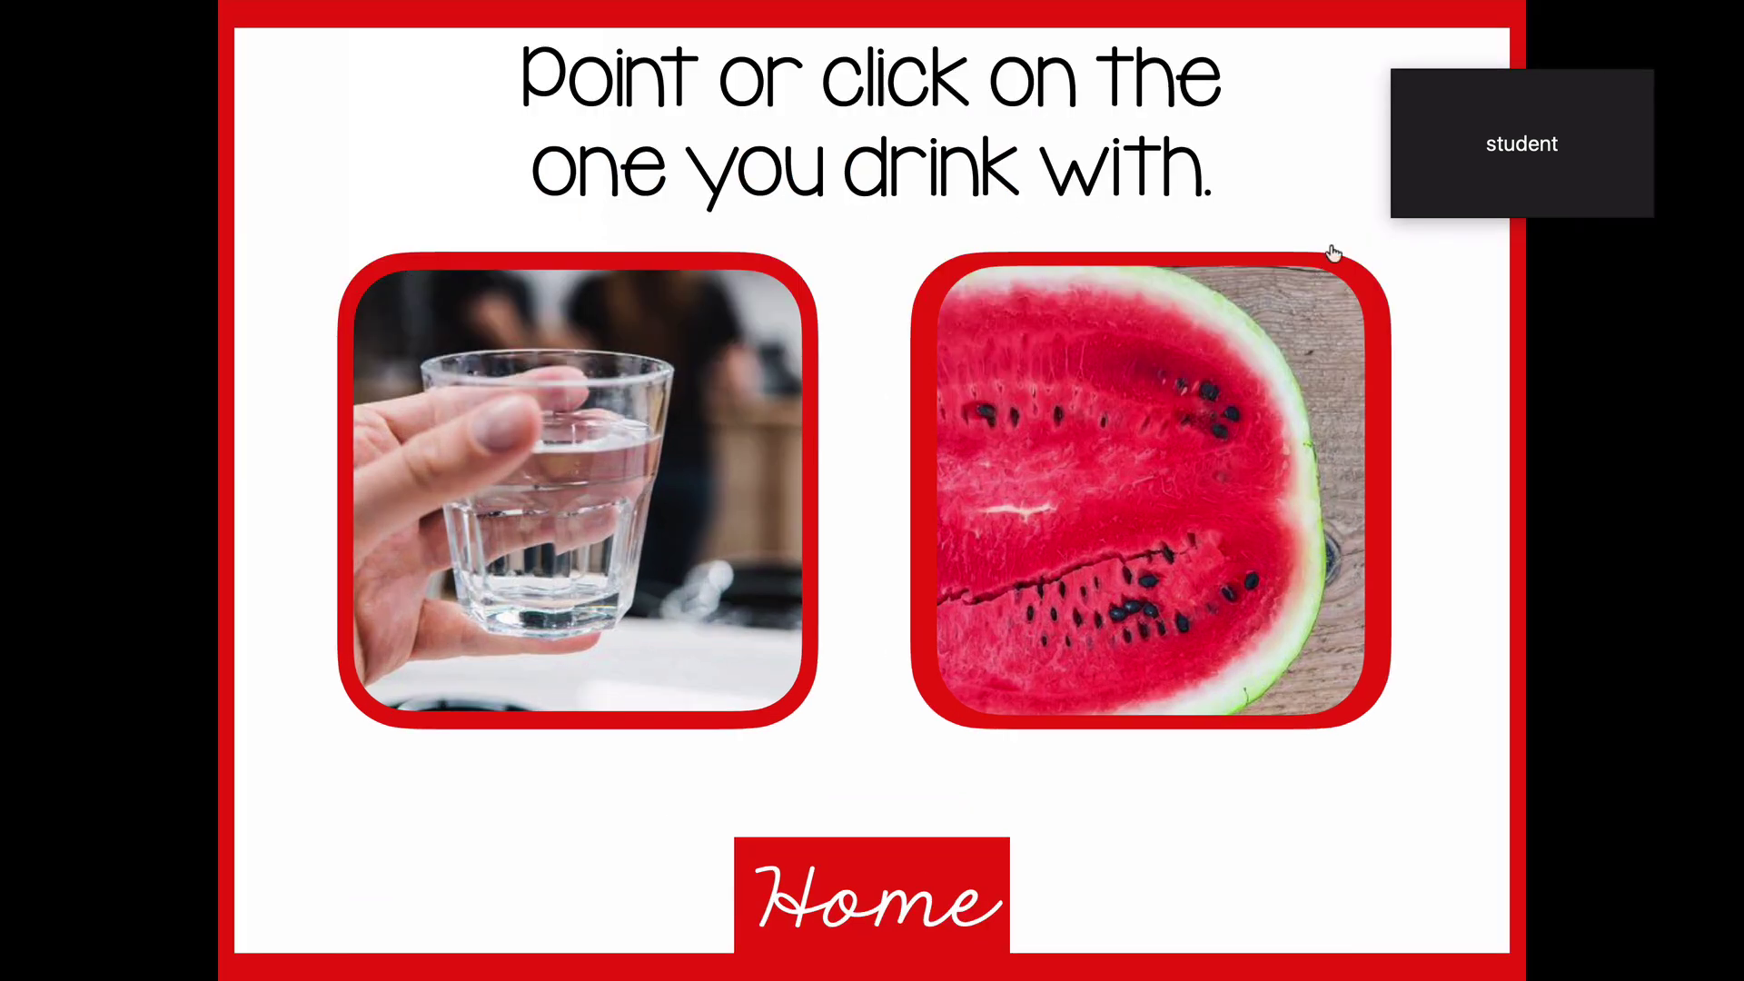
{"action": "mouse_move", "coordinate": [1441, 143]}
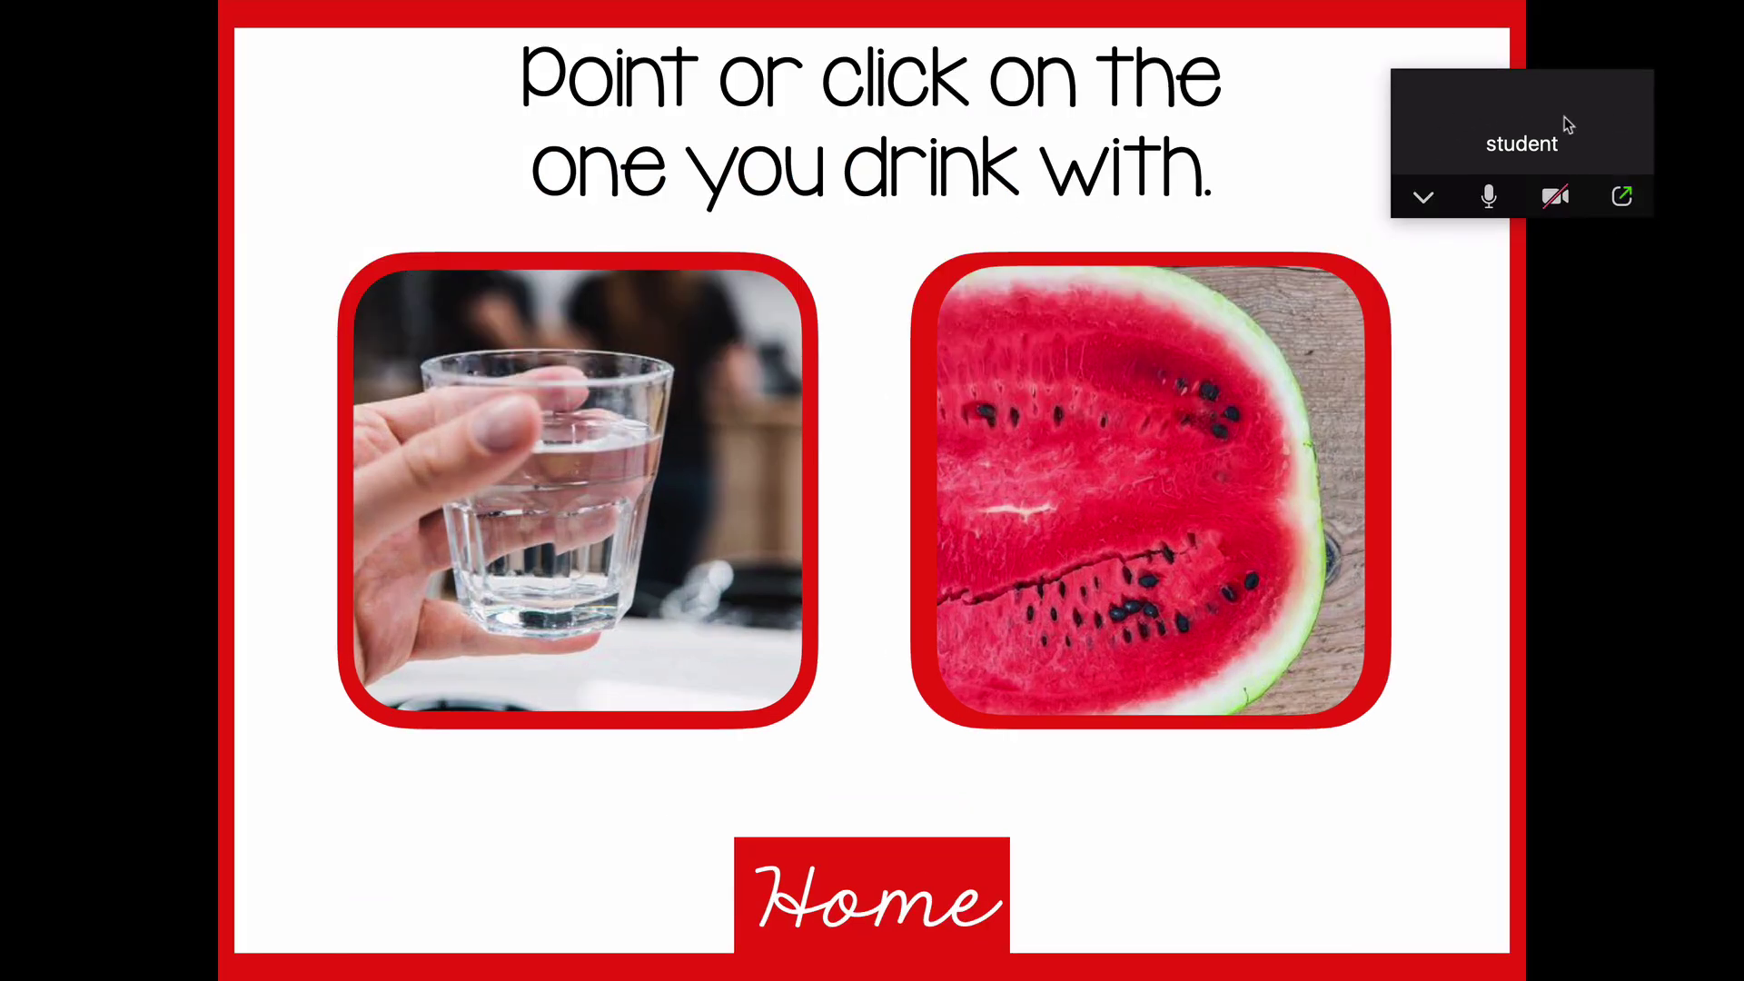
{"action": "mouse_move", "coordinate": [1635, 200]}
- Restore Zoom's full meeting window and share the full-screen Acrobat Reader window
{"action": "left_click", "coordinate": [1623, 196]}
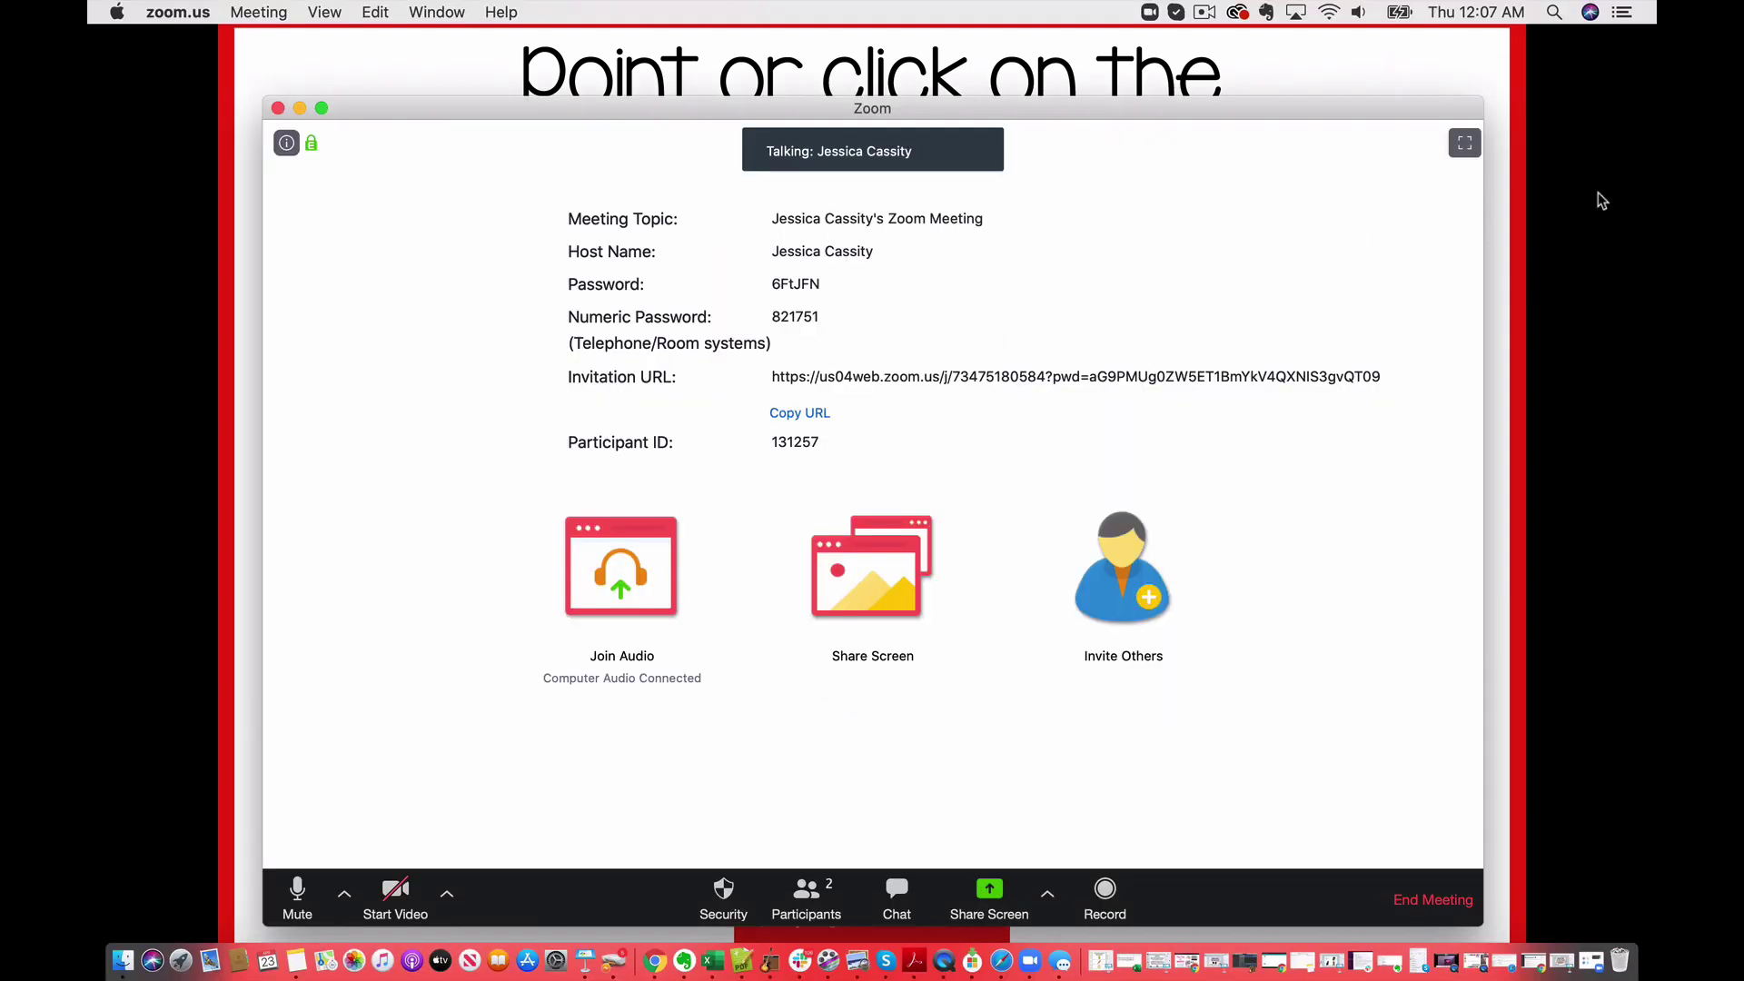
{"action": "left_click", "coordinate": [982, 898]}
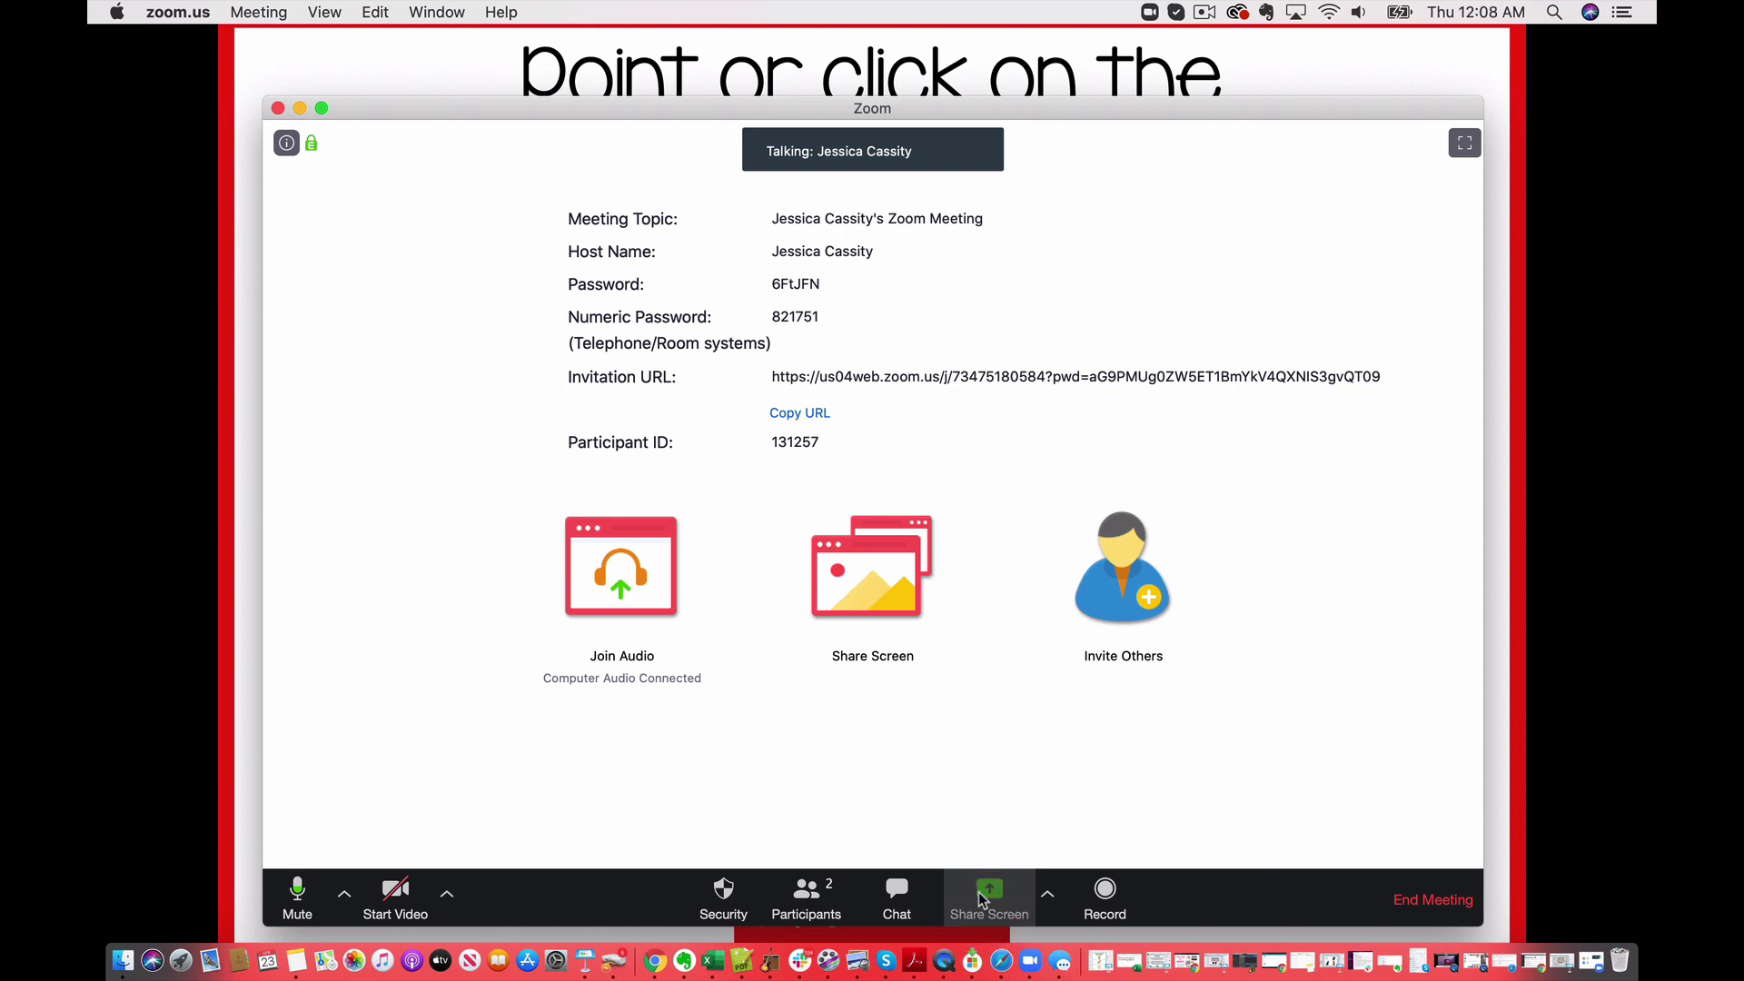
{"action": "left_click", "coordinate": [484, 520]}
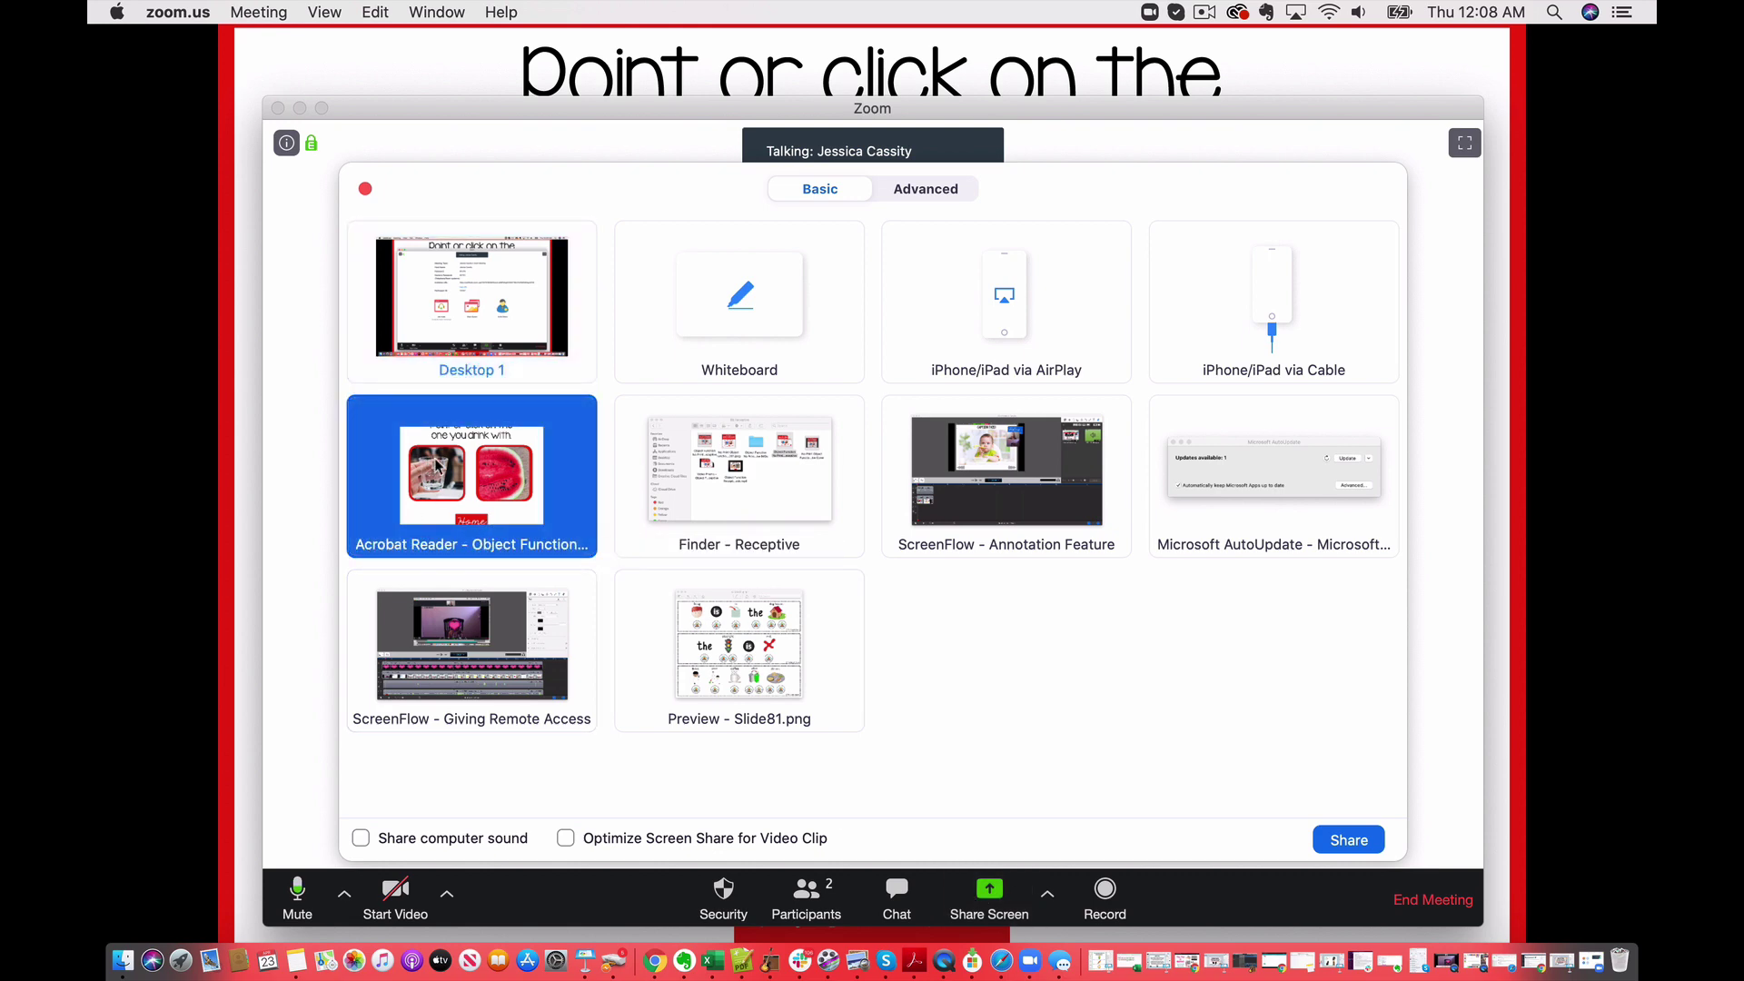
{"action": "left_click", "coordinate": [1344, 843]}
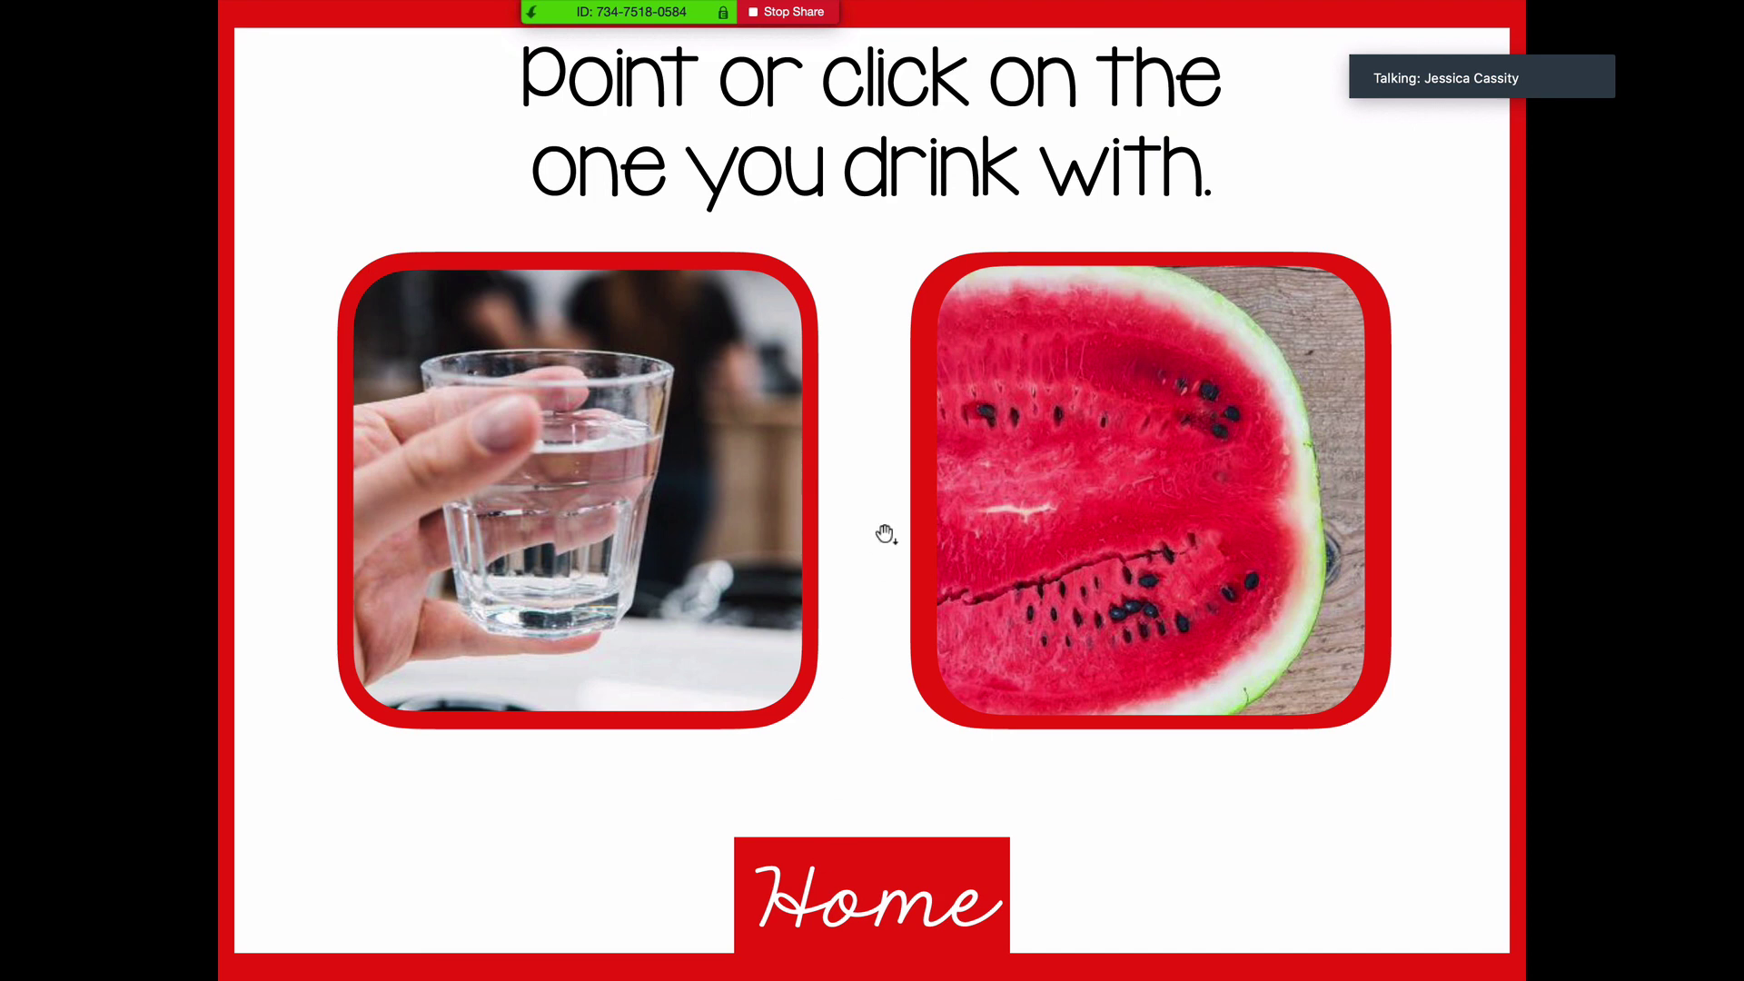
- Stop sharing the page 8 slide using Stop Share on the top share toolbar
{"action": "mouse_move", "coordinate": [793, 41]}
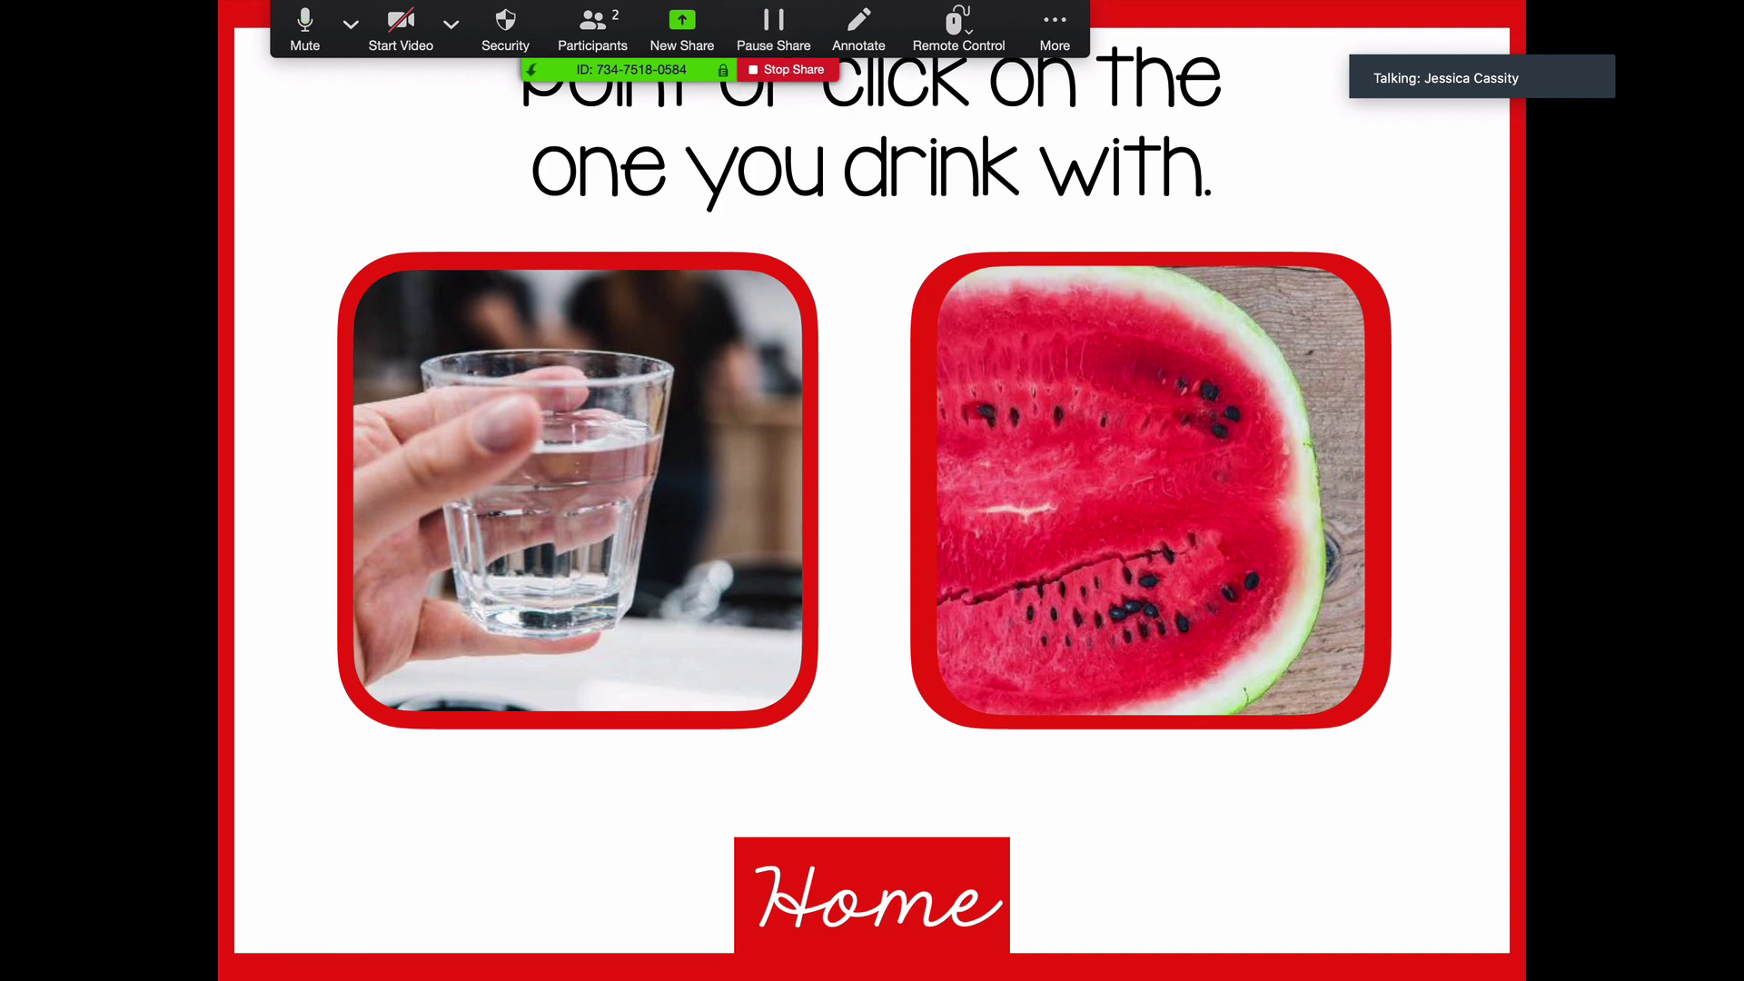
{"action": "left_click", "coordinate": [787, 70]}
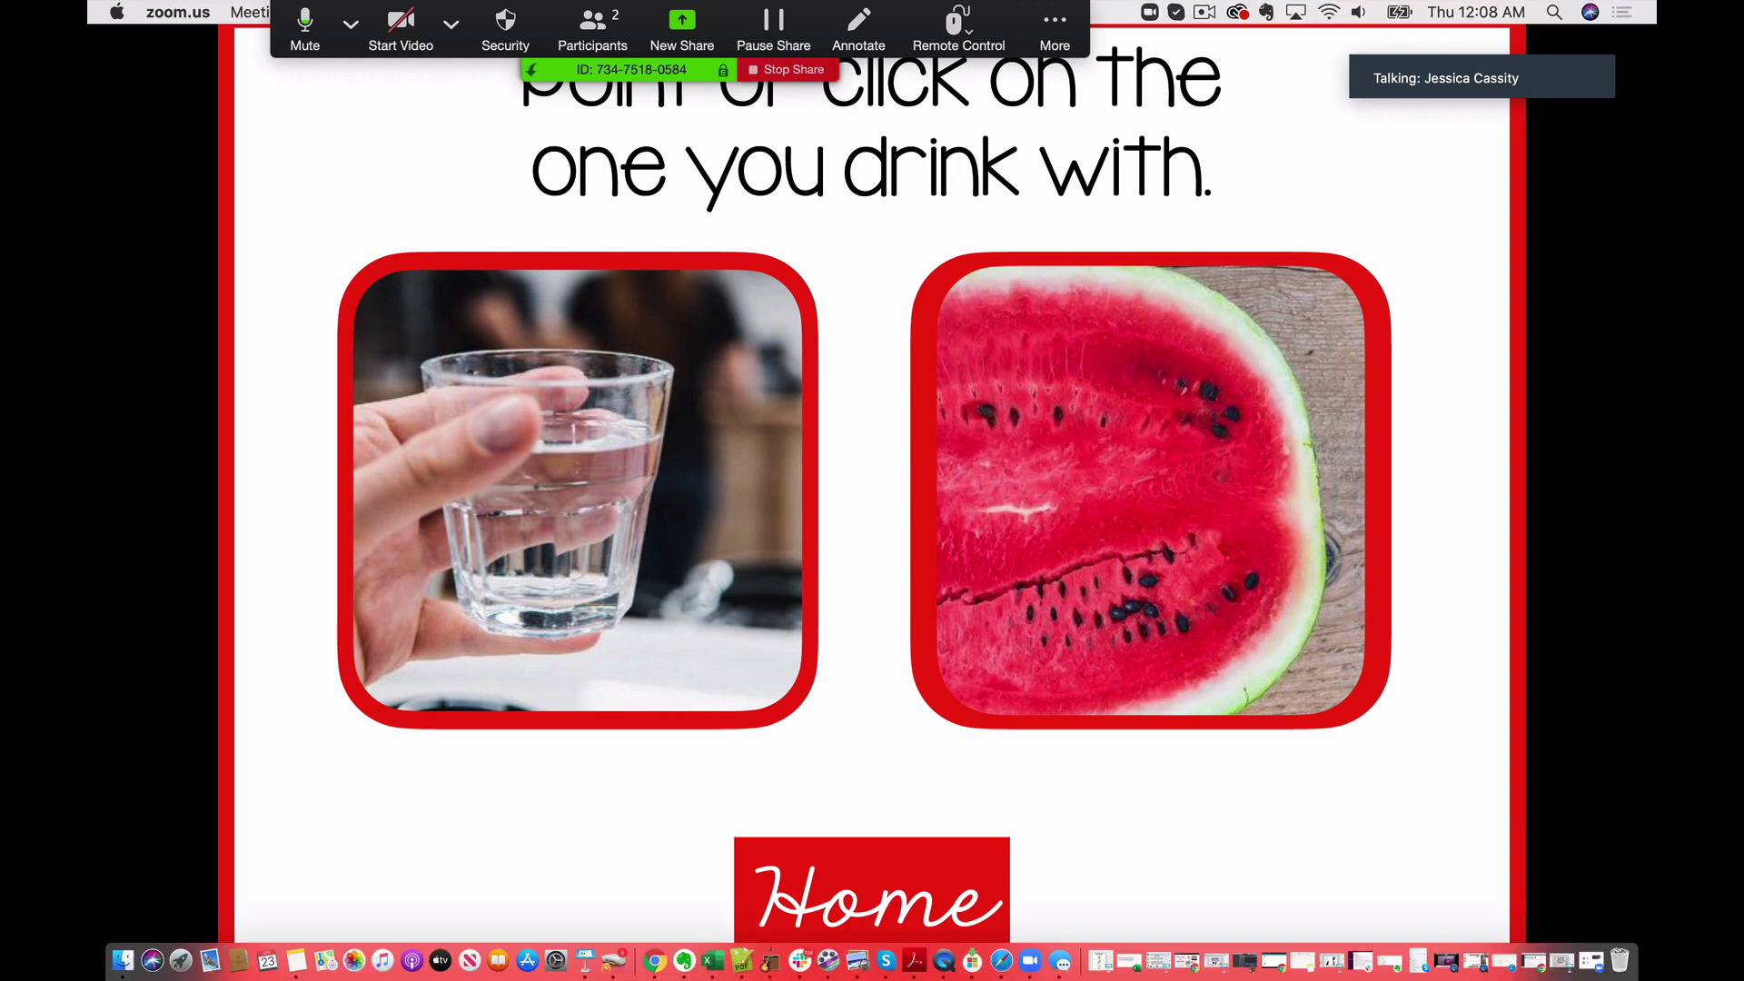